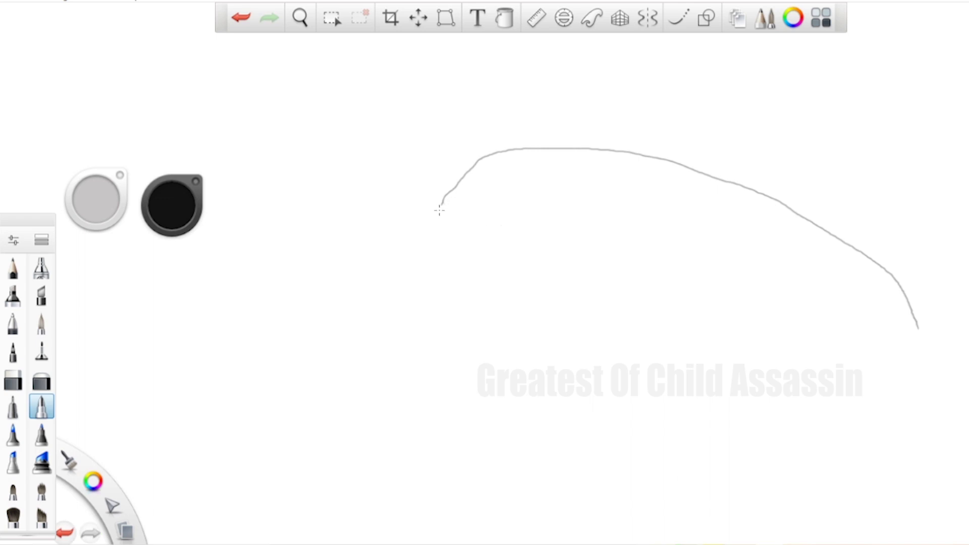
Pencil in the creature's head and jaw, neck, two hind legs, belly line and front leg
{"action": "mouse_move", "coordinate": [438, 211]}
{"action": "left_mouse_down"}
{"action": "mouse_move", "coordinate": [480, 228]}
{"action": "mouse_move", "coordinate": [415, 225]}
{"action": "mouse_move", "coordinate": [430, 285]}
{"action": "mouse_move", "coordinate": [487, 302]}
{"action": "mouse_move", "coordinate": [553, 295]}
{"action": "mouse_move", "coordinate": [584, 309]}
{"action": "mouse_move", "coordinate": [685, 373]}
{"action": "mouse_move", "coordinate": [706, 415]}
{"action": "left_mouse_up"}
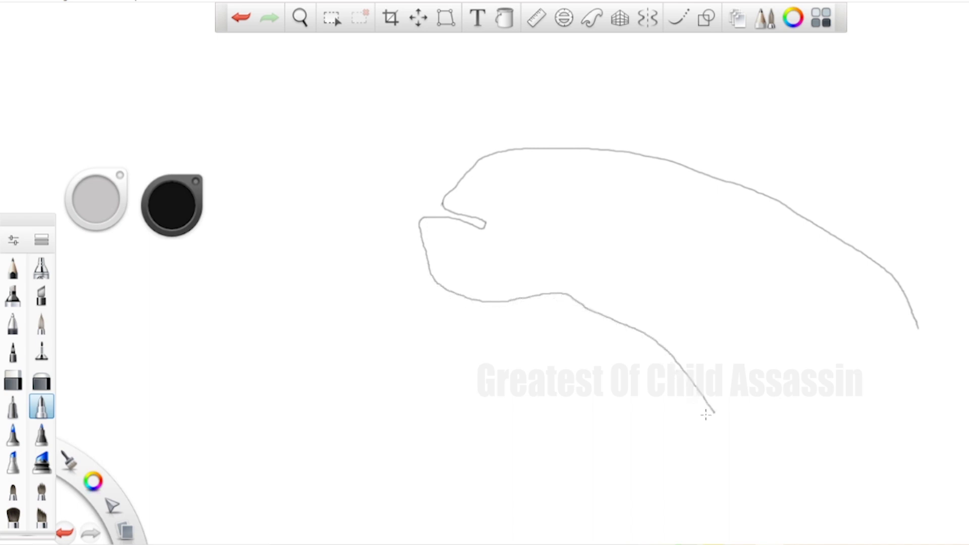
{"action": "mouse_move", "coordinate": [769, 341]}
{"action": "left_mouse_down"}
{"action": "mouse_move", "coordinate": [740, 391]}
{"action": "mouse_move", "coordinate": [695, 426]}
{"action": "mouse_move", "coordinate": [618, 455]}
{"action": "mouse_move", "coordinate": [685, 471]}
{"action": "mouse_move", "coordinate": [803, 388]}
{"action": "left_mouse_up"}
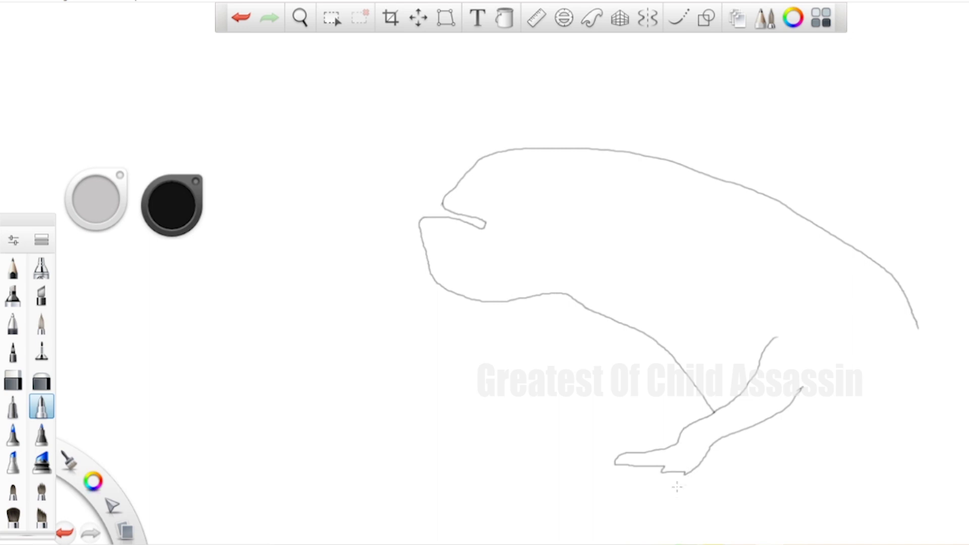
{"action": "mouse_move", "coordinate": [681, 475]}
{"action": "left_mouse_down"}
{"action": "mouse_move", "coordinate": [659, 497]}
{"action": "mouse_move", "coordinate": [725, 498]}
{"action": "mouse_move", "coordinate": [755, 450]}
{"action": "mouse_move", "coordinate": [842, 404]}
{"action": "mouse_move", "coordinate": [954, 395]}
{"action": "mouse_move", "coordinate": [905, 330]}
{"action": "left_mouse_up"}
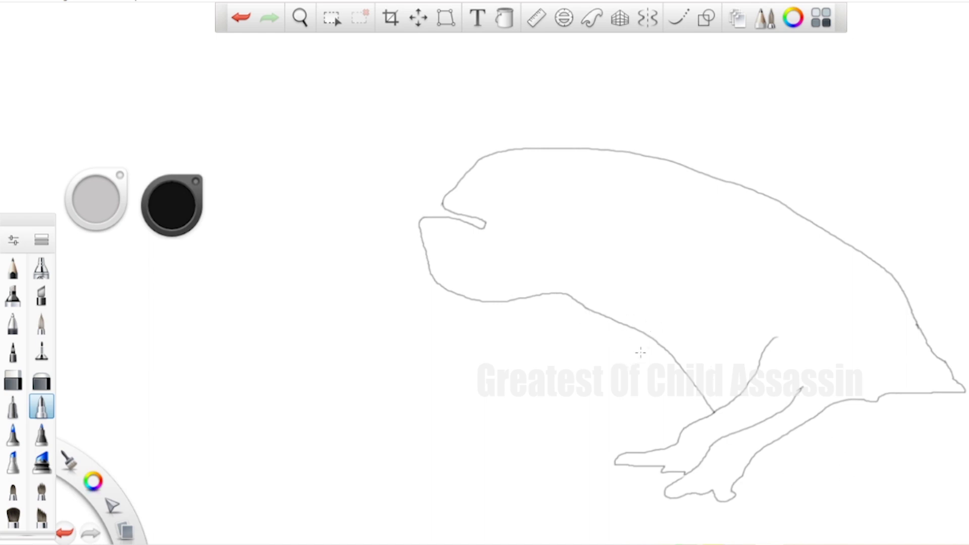
{"action": "mouse_move", "coordinate": [652, 340]}
{"action": "left_mouse_down"}
{"action": "mouse_move", "coordinate": [588, 379]}
{"action": "mouse_move", "coordinate": [596, 404]}
{"action": "mouse_move", "coordinate": [618, 419]}
{"action": "mouse_move", "coordinate": [570, 425]}
{"action": "mouse_move", "coordinate": [561, 441]}
{"action": "mouse_move", "coordinate": [631, 453]}
{"action": "mouse_move", "coordinate": [665, 442]}
{"action": "mouse_move", "coordinate": [645, 414]}
{"action": "mouse_move", "coordinate": [686, 425]}
{"action": "left_mouse_up"}
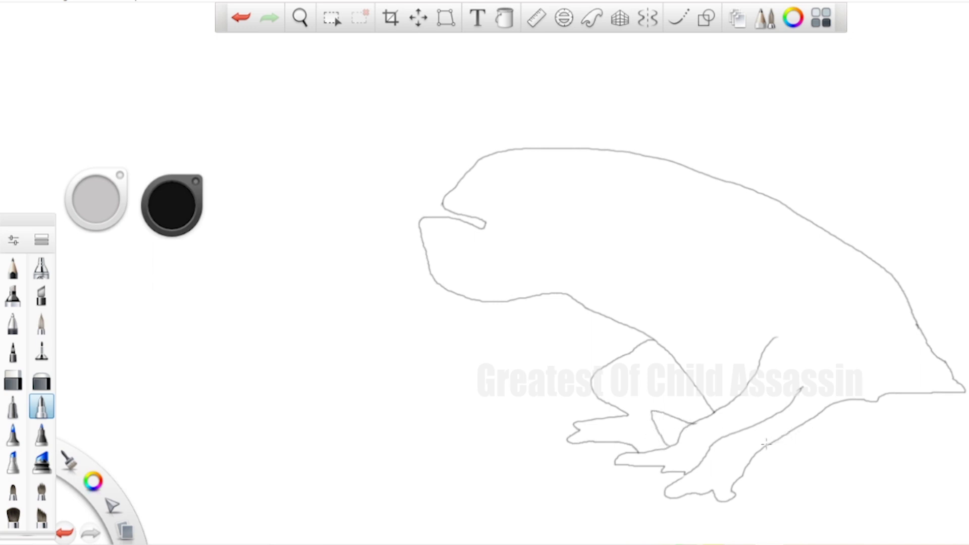
{"action": "mouse_move", "coordinate": [766, 443]}
{"action": "left_mouse_down"}
{"action": "mouse_move", "coordinate": [899, 443]}
{"action": "mouse_move", "coordinate": [953, 434]}
{"action": "mouse_move", "coordinate": [957, 417]}
{"action": "left_mouse_up"}
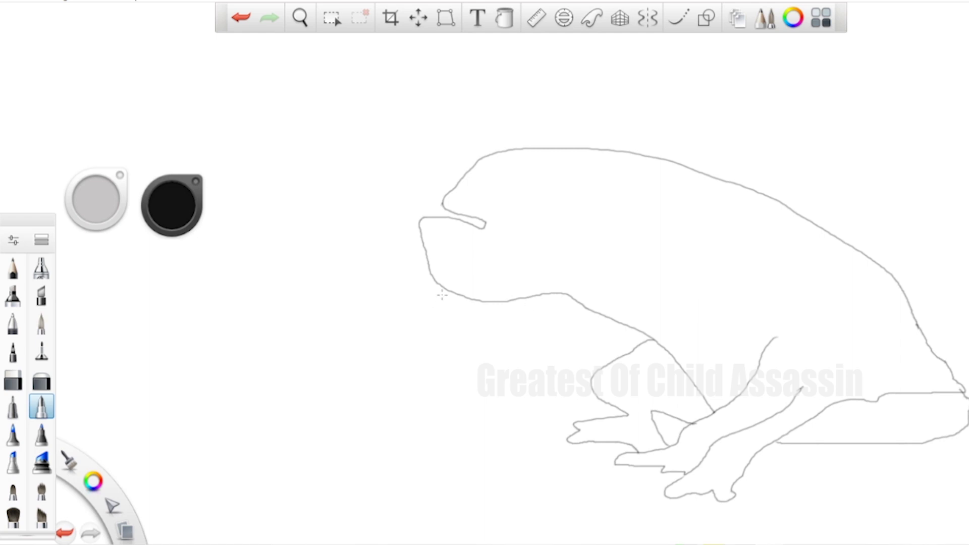
{"action": "mouse_move", "coordinate": [442, 293]}
{"action": "left_mouse_down"}
{"action": "mouse_move", "coordinate": [351, 410]}
{"action": "mouse_move", "coordinate": [392, 414]}
{"action": "mouse_move", "coordinate": [390, 423]}
{"action": "mouse_move", "coordinate": [426, 419]}
{"action": "mouse_move", "coordinate": [429, 381]}
{"action": "mouse_move", "coordinate": [511, 346]}
{"action": "mouse_move", "coordinate": [548, 298]}
{"action": "left_mouse_up"}
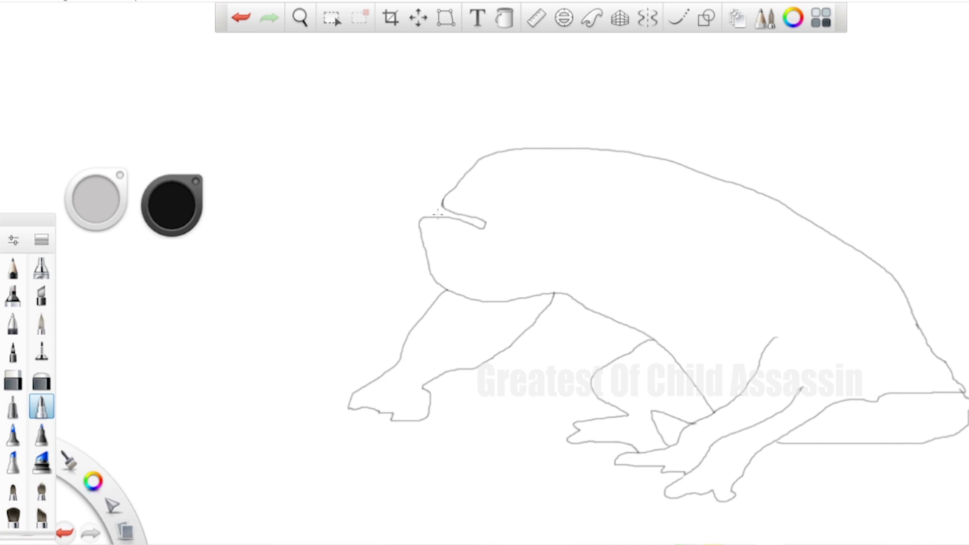
Add skin marks below the mouth and a line along the jaw, undoing a stray muzzle stroke
{"action": "left_click_drag", "start_coordinate": [442, 204], "coordinate": [447, 216]}
{"action": "key", "text": "ctrl+z"}
{"action": "left_click_drag", "start_coordinate": [457, 245], "coordinate": [461, 248]}
{"action": "mouse_move", "coordinate": [450, 247]}
{"action": "left_mouse_down"}
{"action": "mouse_move", "coordinate": [448, 273]}
{"action": "mouse_move", "coordinate": [491, 255]}
{"action": "left_mouse_up"}
{"action": "mouse_move", "coordinate": [499, 243]}
{"action": "left_mouse_down"}
{"action": "mouse_move", "coordinate": [470, 261]}
{"action": "mouse_move", "coordinate": [486, 279]}
{"action": "left_mouse_up"}
{"action": "mouse_move", "coordinate": [498, 271]}
{"action": "left_mouse_down"}
{"action": "mouse_move", "coordinate": [588, 276]}
{"action": "mouse_move", "coordinate": [690, 268]}
{"action": "mouse_move", "coordinate": [676, 288]}
{"action": "mouse_move", "coordinate": [722, 275]}
{"action": "mouse_move", "coordinate": [684, 317]}
{"action": "mouse_move", "coordinate": [695, 357]}
{"action": "mouse_move", "coordinate": [737, 334]}
{"action": "left_mouse_up"}
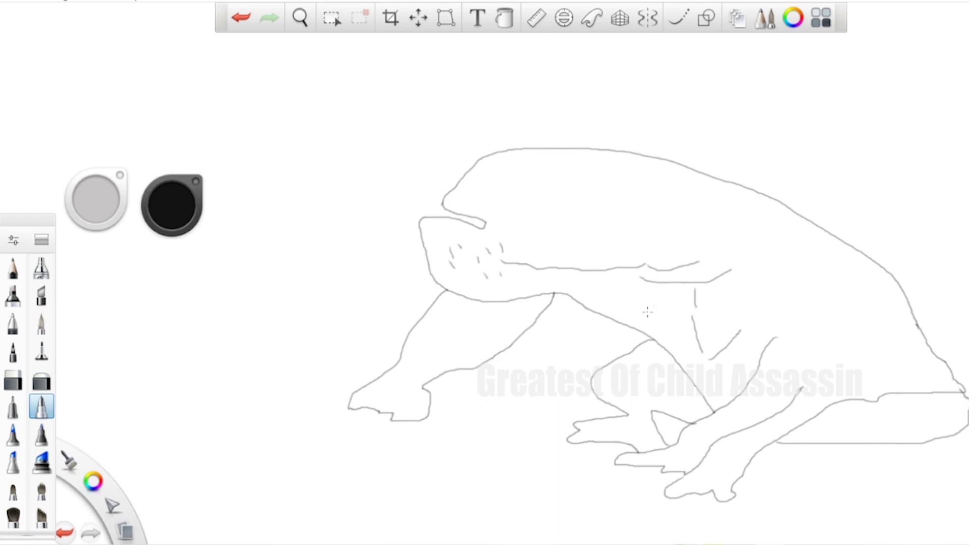
Draw three neck wrinkles plus fold lines under the head and across the body
{"action": "mouse_move", "coordinate": [630, 199]}
{"action": "left_mouse_down"}
{"action": "mouse_move", "coordinate": [605, 222]}
{"action": "mouse_move", "coordinate": [614, 236]}
{"action": "mouse_move", "coordinate": [606, 292]}
{"action": "left_mouse_up"}
{"action": "left_click_drag", "start_coordinate": [665, 195], "coordinate": [632, 298]}
{"action": "left_click_drag", "start_coordinate": [637, 201], "coordinate": [622, 292]}
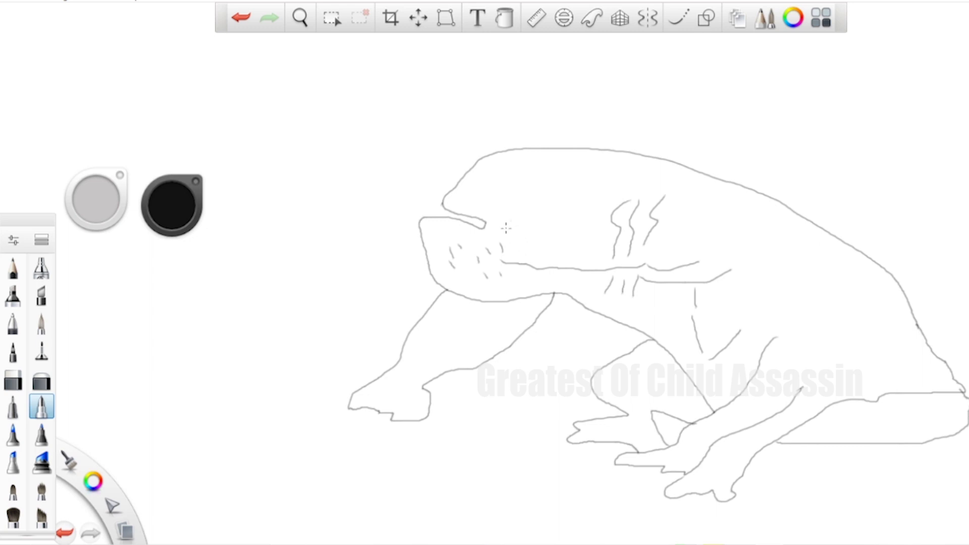
{"action": "mouse_move", "coordinate": [505, 216]}
{"action": "left_mouse_down"}
{"action": "mouse_move", "coordinate": [523, 230]}
{"action": "mouse_move", "coordinate": [509, 236]}
{"action": "left_mouse_up"}
{"action": "key", "text": "ctrl+z"}
{"action": "mouse_move", "coordinate": [486, 223]}
{"action": "left_mouse_down"}
{"action": "mouse_move", "coordinate": [517, 247]}
{"action": "mouse_move", "coordinate": [599, 230]}
{"action": "left_mouse_up"}
{"action": "left_click_drag", "start_coordinate": [664, 227], "coordinate": [721, 244]}
Shape the nose with a lip bump and tip, and add muscle lines on the front leg
{"action": "mouse_move", "coordinate": [471, 207]}
{"action": "left_mouse_down"}
{"action": "mouse_move", "coordinate": [486, 202]}
{"action": "mouse_move", "coordinate": [487, 221]}
{"action": "left_mouse_up"}
{"action": "left_click_drag", "start_coordinate": [459, 191], "coordinate": [443, 200]}
{"action": "mouse_move", "coordinate": [489, 305]}
{"action": "left_mouse_down"}
{"action": "mouse_move", "coordinate": [360, 406]}
{"action": "mouse_move", "coordinate": [338, 408]}
{"action": "mouse_move", "coordinate": [409, 419]}
{"action": "left_mouse_up"}
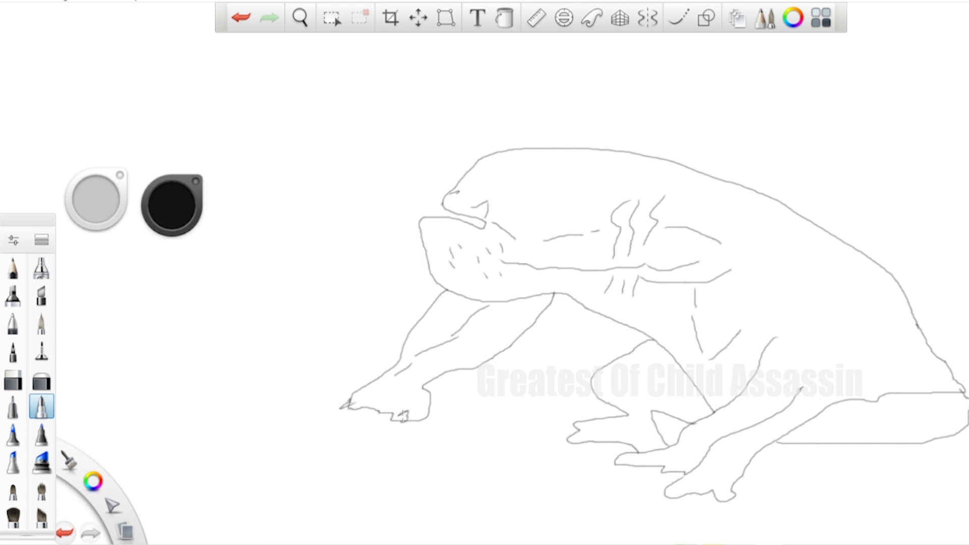
Add toe lines to the front and hind feet and contour lines on the hind leg
{"action": "left_click_drag", "start_coordinate": [355, 412], "coordinate": [384, 388]}
{"action": "mouse_move", "coordinate": [568, 432]}
{"action": "left_mouse_down"}
{"action": "mouse_move", "coordinate": [579, 427]}
{"action": "mouse_move", "coordinate": [563, 439]}
{"action": "left_mouse_up"}
{"action": "mouse_move", "coordinate": [632, 463]}
{"action": "left_mouse_down"}
{"action": "mouse_move", "coordinate": [619, 463]}
{"action": "mouse_move", "coordinate": [632, 457]}
{"action": "left_mouse_up"}
{"action": "mouse_move", "coordinate": [682, 484]}
{"action": "left_mouse_down"}
{"action": "mouse_move", "coordinate": [671, 490]}
{"action": "mouse_move", "coordinate": [727, 490]}
{"action": "left_mouse_up"}
{"action": "left_click_drag", "start_coordinate": [666, 470], "coordinate": [677, 467]}
{"action": "left_click_drag", "start_coordinate": [656, 398], "coordinate": [700, 409]}
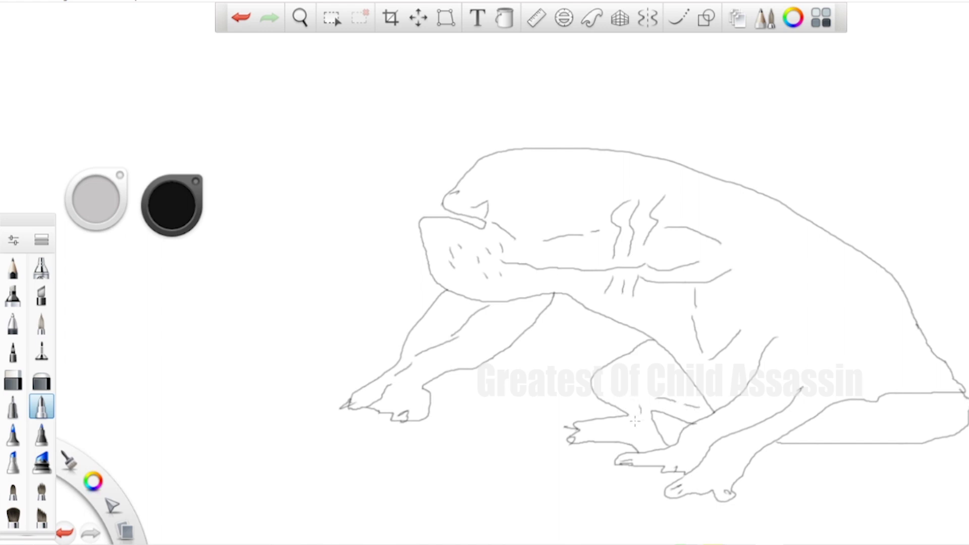
{"action": "left_click_drag", "start_coordinate": [642, 421], "coordinate": [645, 432]}
{"action": "mouse_move", "coordinate": [780, 377]}
{"action": "left_mouse_down"}
{"action": "mouse_move", "coordinate": [761, 398]}
{"action": "mouse_move", "coordinate": [711, 420]}
{"action": "left_mouse_up"}
Add texture dashes along the back, flank and upper back, plus a small snout-tip detail
{"action": "left_click_drag", "start_coordinate": [906, 339], "coordinate": [907, 351]}
{"action": "left_click_drag", "start_coordinate": [862, 373], "coordinate": [881, 367]}
{"action": "left_click_drag", "start_coordinate": [777, 240], "coordinate": [830, 261]}
{"action": "left_click_drag", "start_coordinate": [848, 273], "coordinate": [871, 291]}
{"action": "left_click_drag", "start_coordinate": [785, 288], "coordinate": [790, 290]}
{"action": "left_click_drag", "start_coordinate": [815, 295], "coordinate": [827, 300]}
{"action": "left_click_drag", "start_coordinate": [845, 305], "coordinate": [856, 309]}
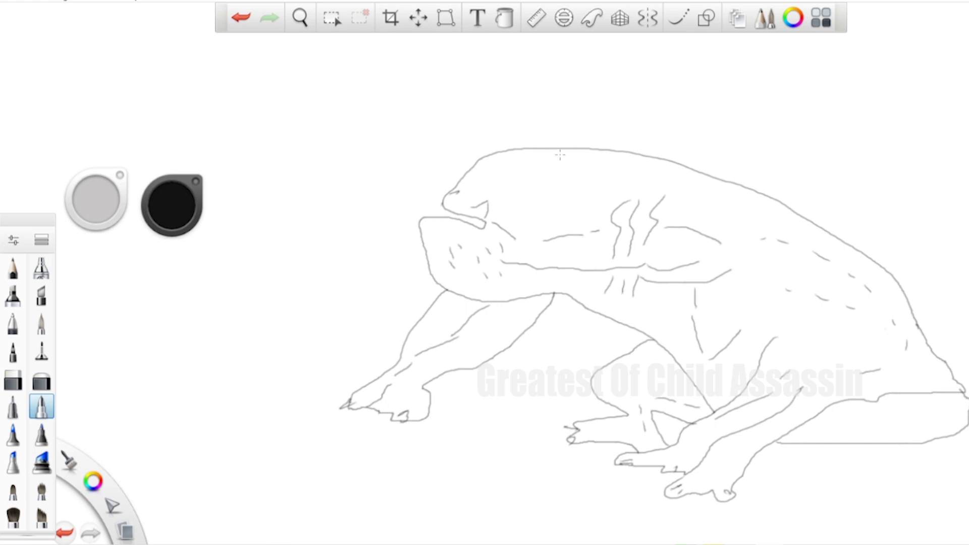
{"action": "left_click_drag", "start_coordinate": [565, 153], "coordinate": [611, 155]}
{"action": "left_click_drag", "start_coordinate": [613, 156], "coordinate": [697, 177]}
{"action": "mouse_move", "coordinate": [623, 174]}
{"action": "left_mouse_down"}
{"action": "mouse_move", "coordinate": [635, 174]}
{"action": "mouse_move", "coordinate": [600, 165]}
{"action": "left_mouse_up"}
{"action": "mouse_move", "coordinate": [438, 207]}
{"action": "left_mouse_down"}
{"action": "mouse_move", "coordinate": [477, 223]}
{"action": "mouse_move", "coordinate": [427, 216]}
{"action": "mouse_move", "coordinate": [443, 216]}
{"action": "left_mouse_up"}
Cancel the text layer and flood-fill the front leg with a peach-orange from the colour wheel
{"action": "left_click", "coordinate": [480, 18]}
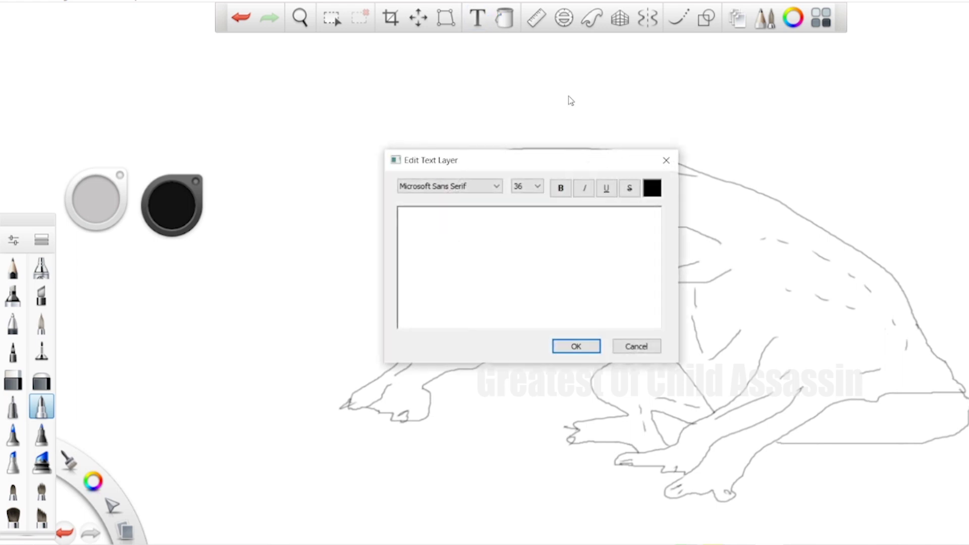
{"action": "left_click", "coordinate": [631, 346]}
{"action": "left_click", "coordinate": [505, 18]}
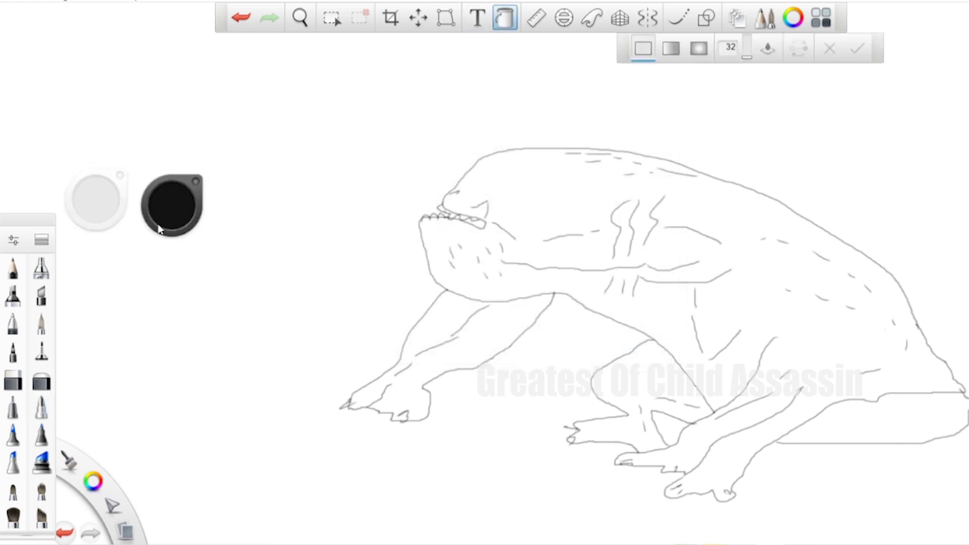
{"action": "left_click", "coordinate": [163, 222]}
{"action": "left_click_drag", "start_coordinate": [190, 213], "coordinate": [182, 193]}
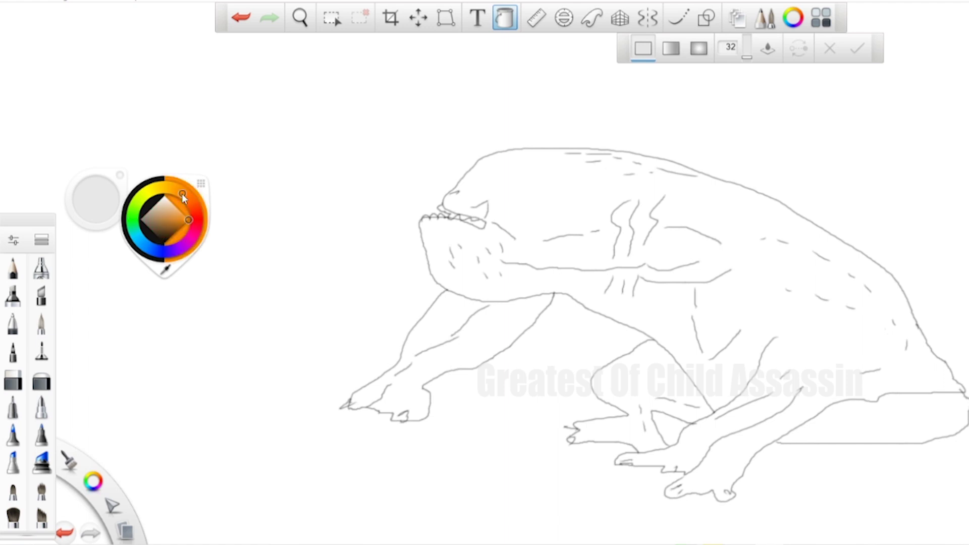
{"action": "left_click", "coordinate": [168, 215]}
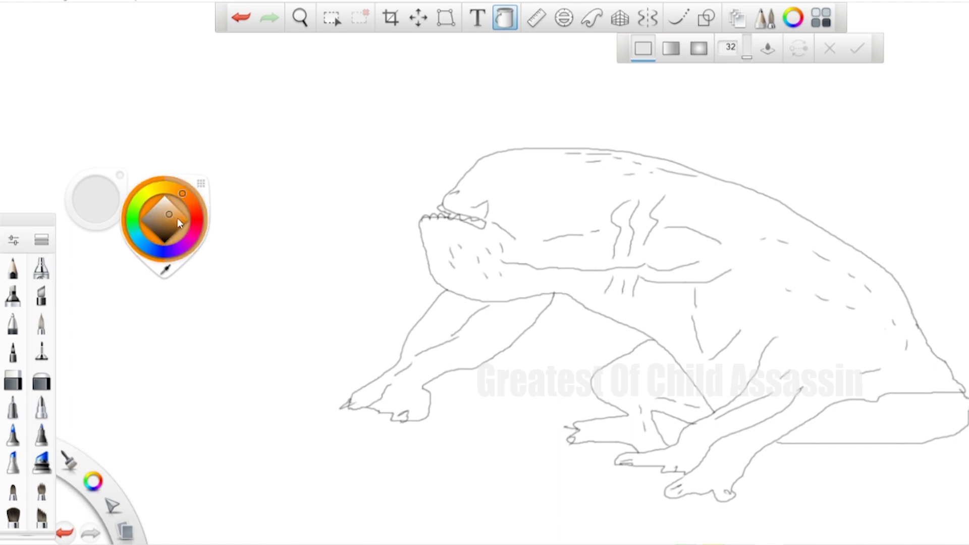
{"action": "left_click", "coordinate": [177, 220]}
{"action": "left_click", "coordinate": [175, 212]}
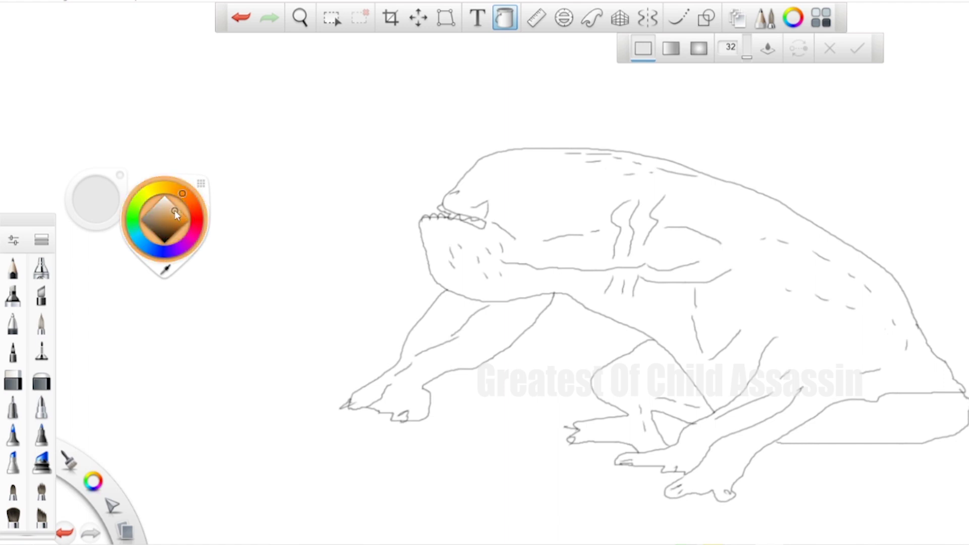
{"action": "left_click", "coordinate": [460, 321]}
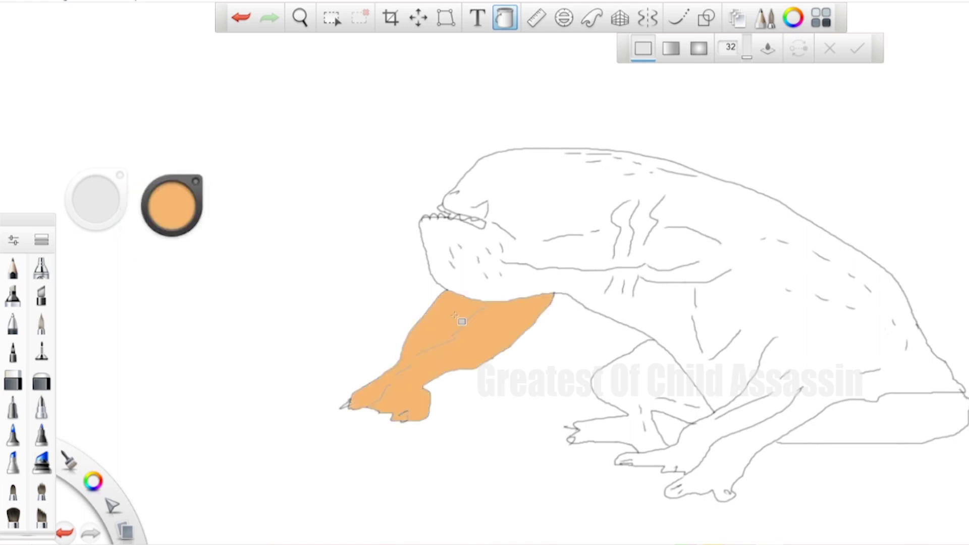
Recolour the front leg deep orange, undoing two fills that flooded the whole canvas
{"action": "left_click", "coordinate": [176, 220]}
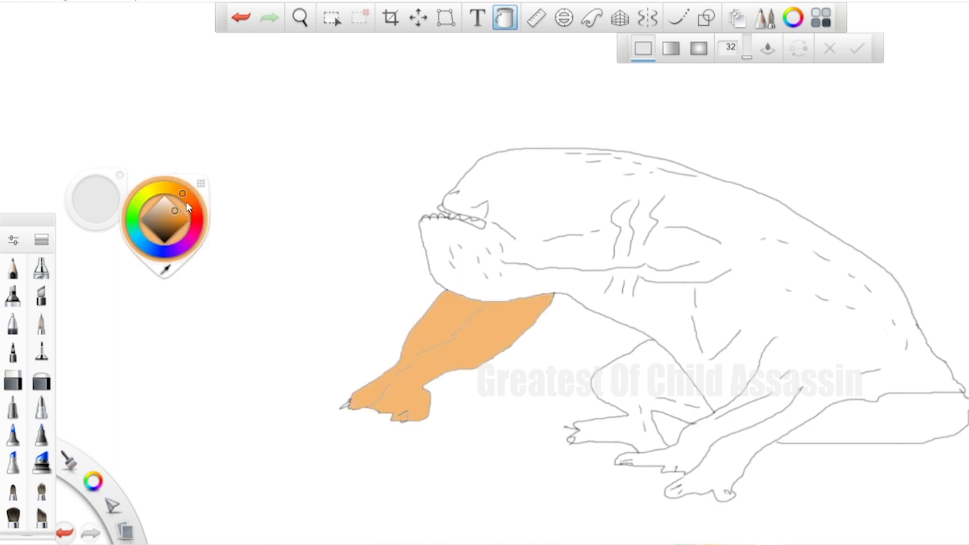
{"action": "left_click", "coordinate": [178, 216]}
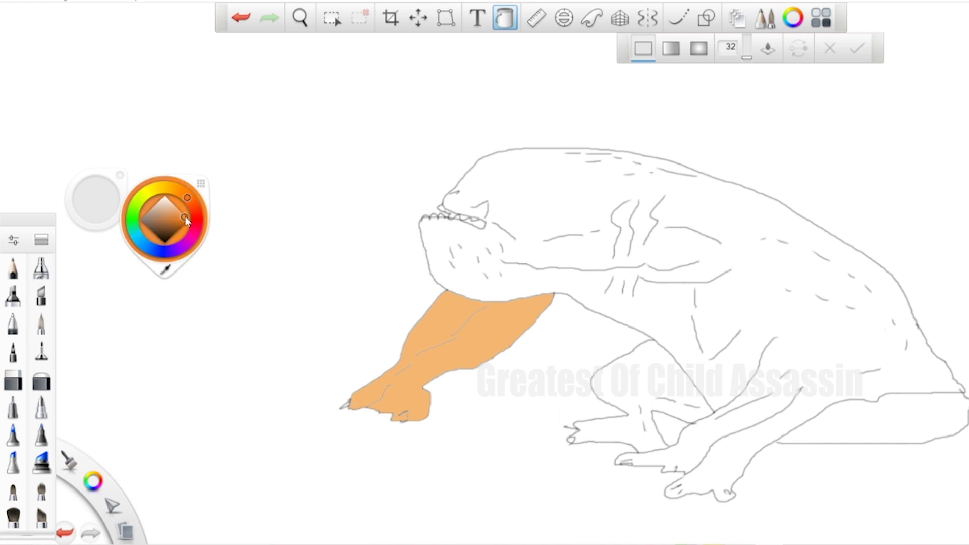
{"action": "left_click", "coordinate": [452, 329]}
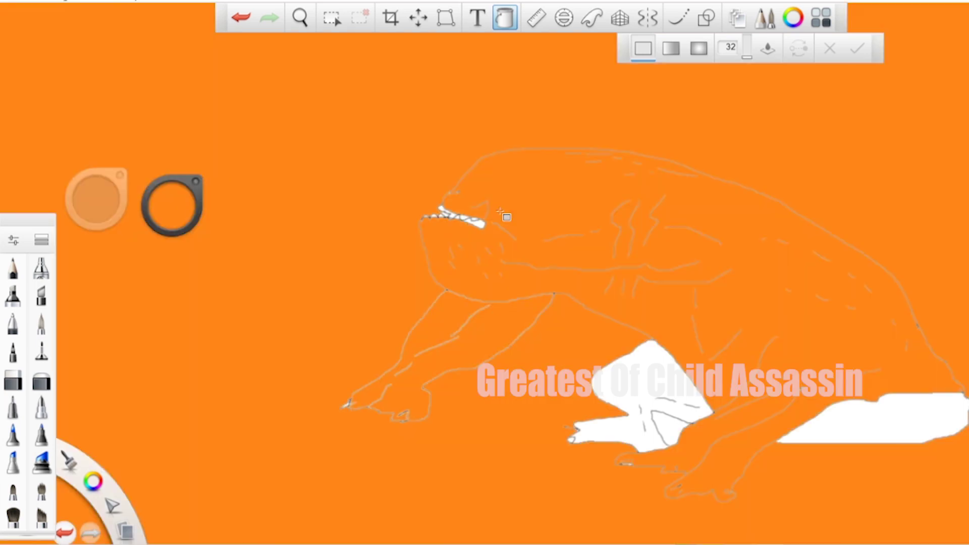
{"action": "left_click", "coordinate": [500, 211]}
{"action": "key", "text": "ctrl+z"}
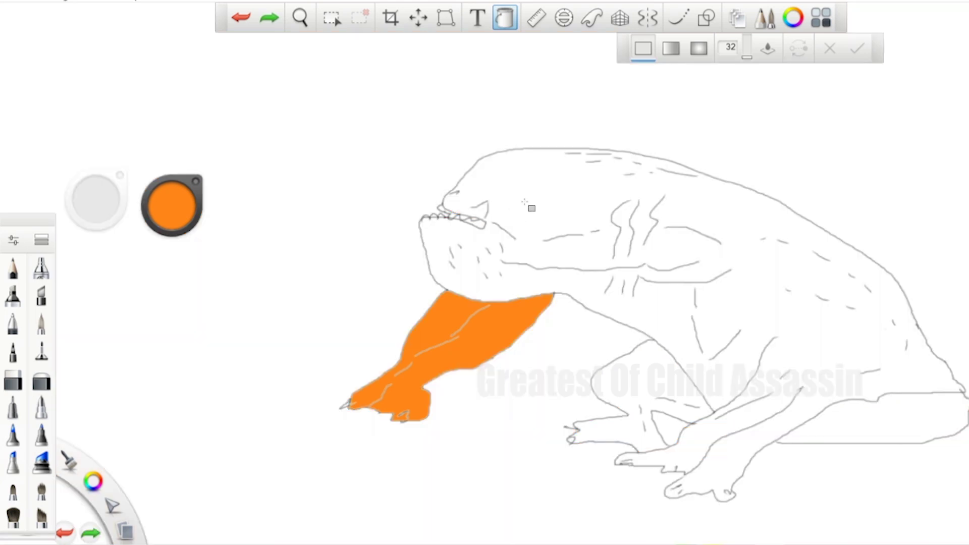
{"action": "left_click", "coordinate": [520, 211]}
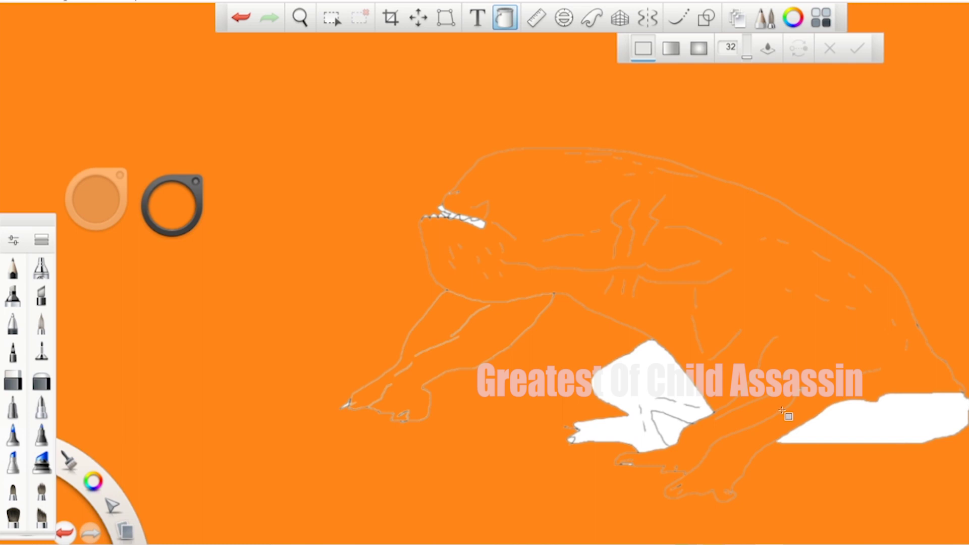
{"action": "key", "text": "ctrl+z"}
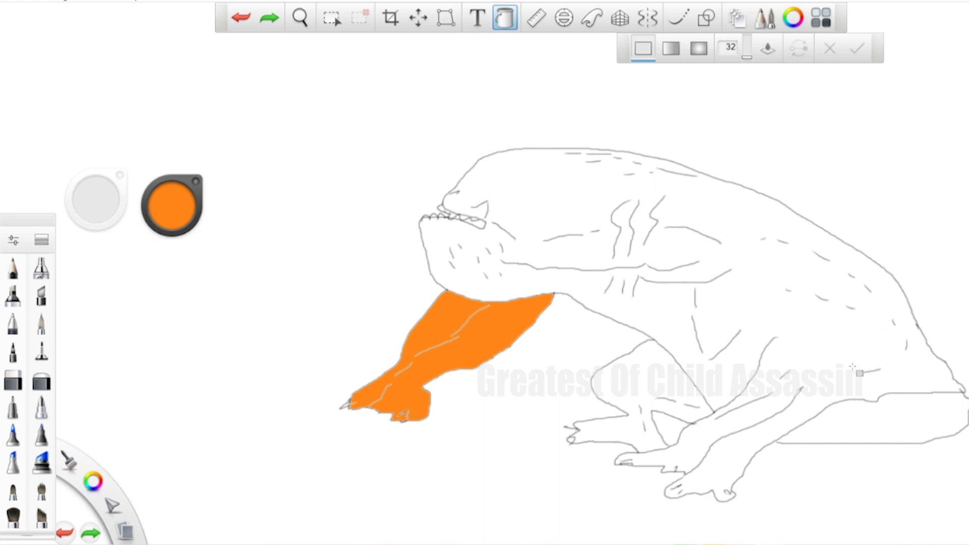
{"action": "left_click", "coordinate": [42, 410]}
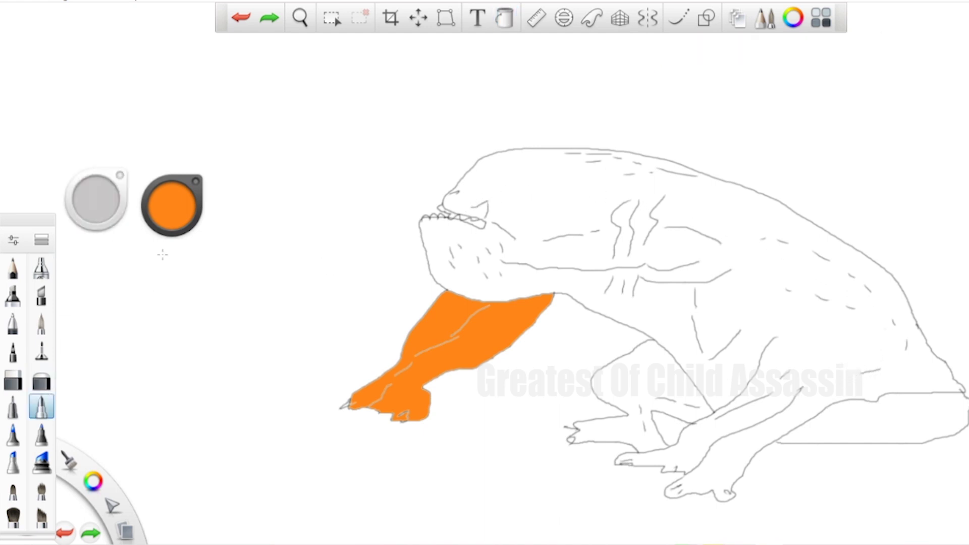
{"action": "left_click", "coordinate": [174, 208]}
{"action": "left_click", "coordinate": [167, 270]}
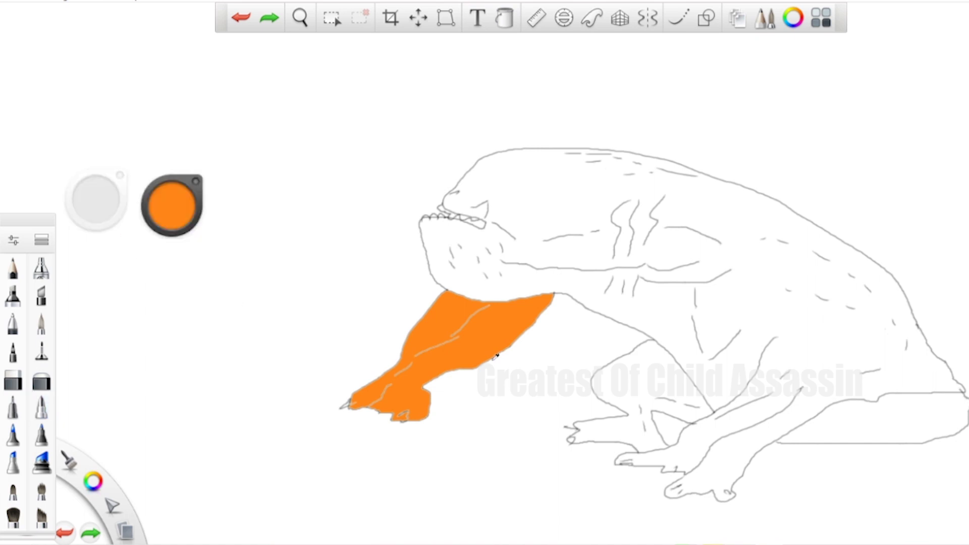
{"action": "left_click", "coordinate": [41, 407]}
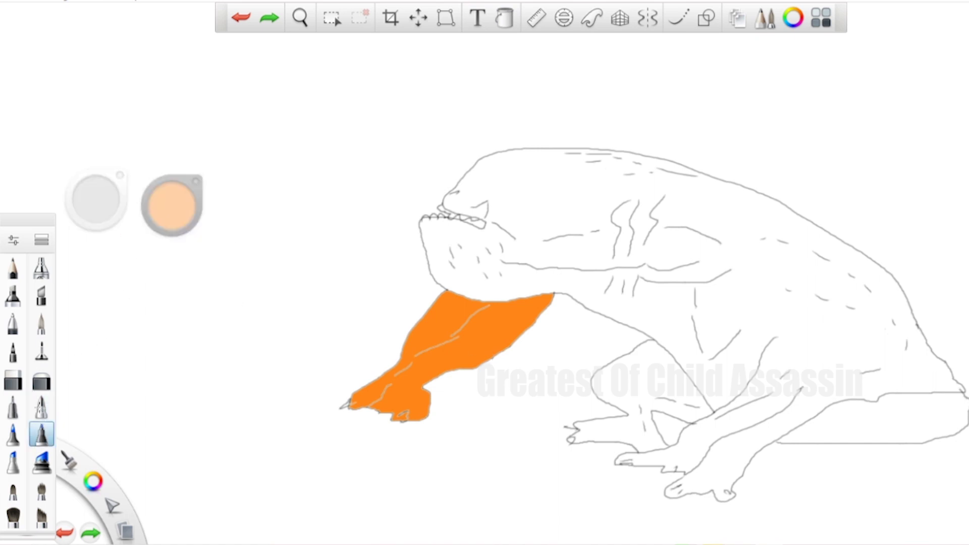
{"action": "left_click", "coordinate": [155, 206]}
{"action": "left_click_drag", "start_coordinate": [156, 227], "coordinate": [164, 243]}
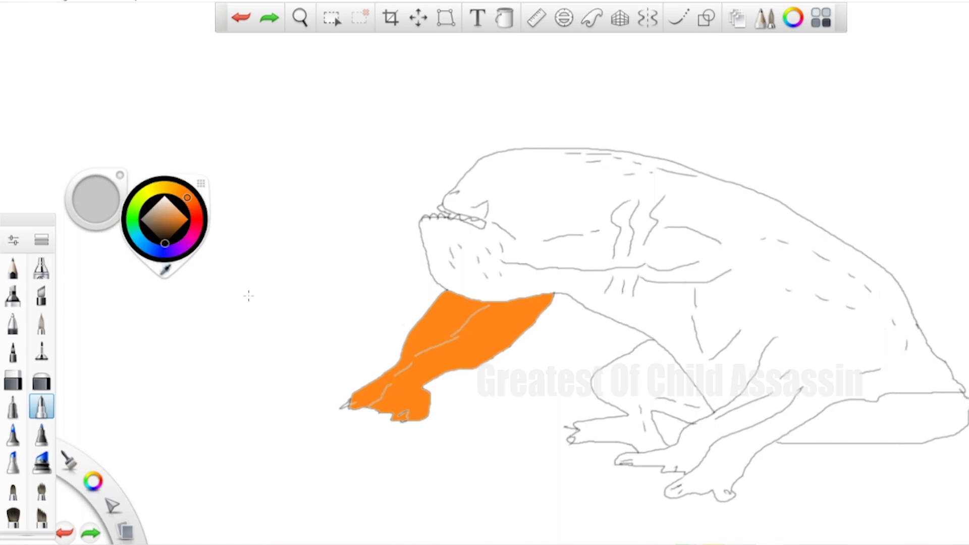
{"action": "left_click", "coordinate": [766, 470]}
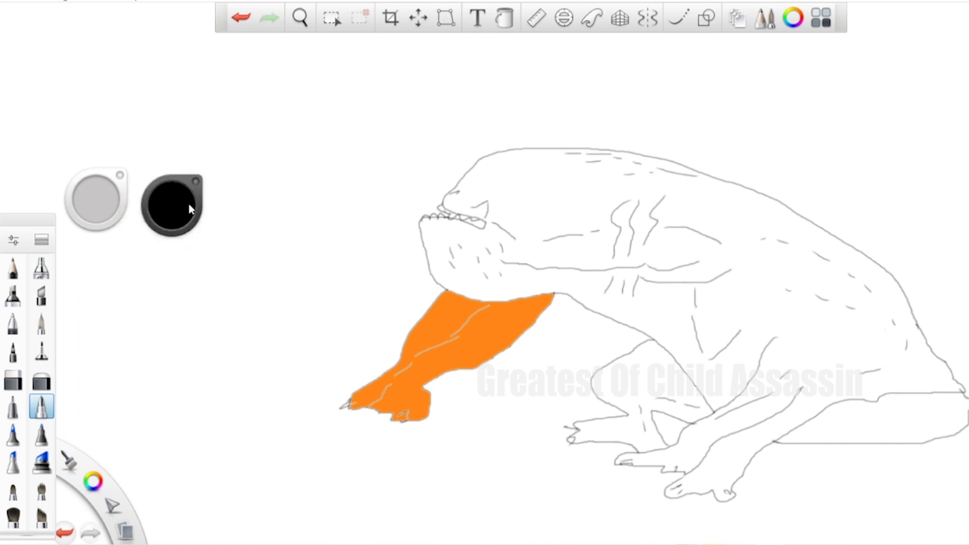
{"action": "left_click", "coordinate": [504, 17]}
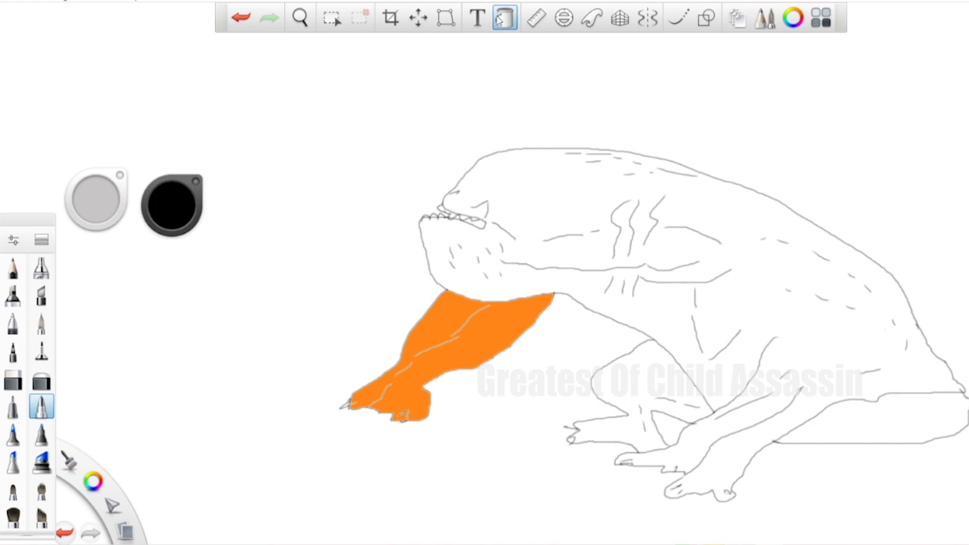
{"action": "left_click", "coordinate": [158, 202]}
{"action": "left_click", "coordinate": [165, 268]}
{"action": "left_click", "coordinate": [442, 321]}
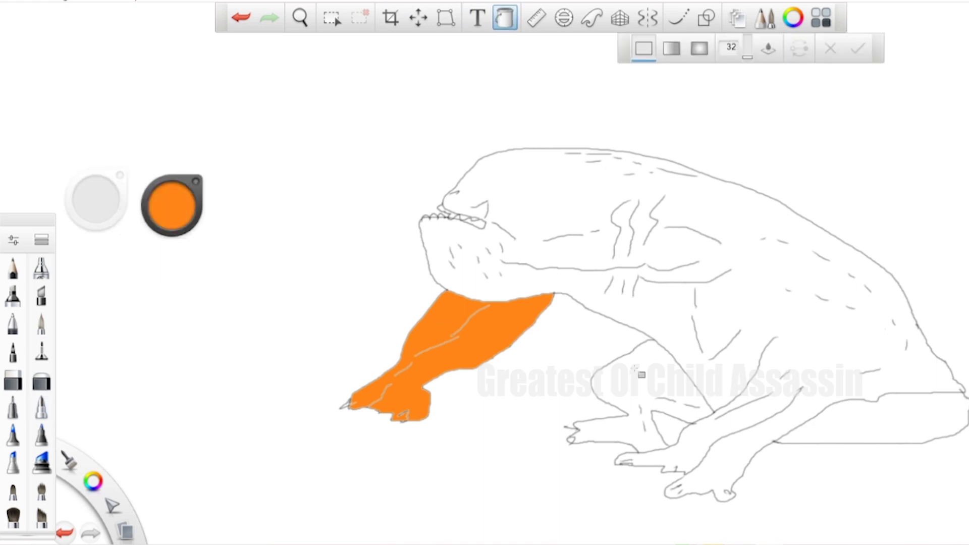
{"action": "left_click", "coordinate": [806, 329]}
{"action": "key", "text": "ctrl+z"}
{"action": "left_click", "coordinate": [546, 287]}
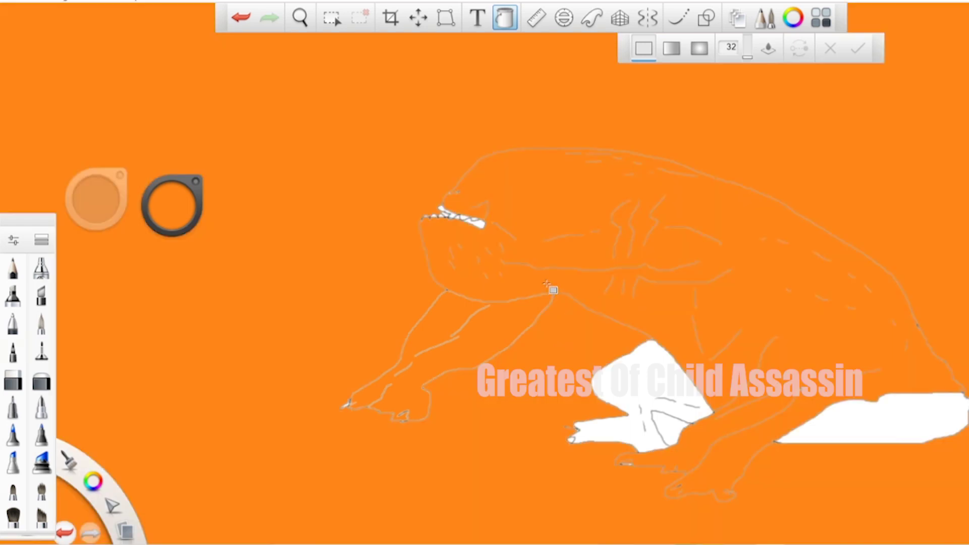
{"action": "key", "text": "ctrl+z"}
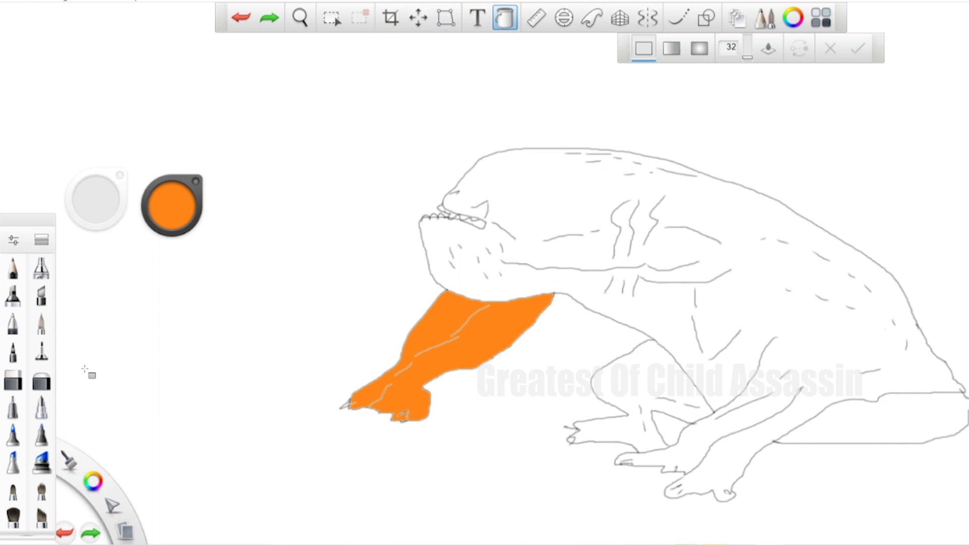
{"action": "left_click", "coordinate": [49, 402]}
{"action": "left_click", "coordinate": [162, 218]}
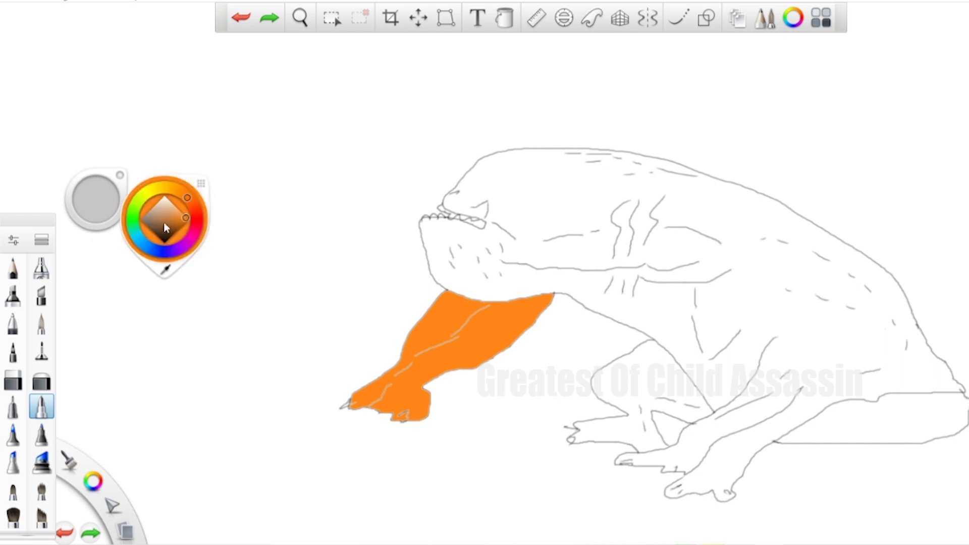
{"action": "left_click", "coordinate": [165, 270]}
{"action": "left_click", "coordinate": [171, 214]}
{"action": "left_click", "coordinate": [170, 217]}
{"action": "left_click", "coordinate": [164, 244]}
{"action": "left_click", "coordinate": [164, 251]}
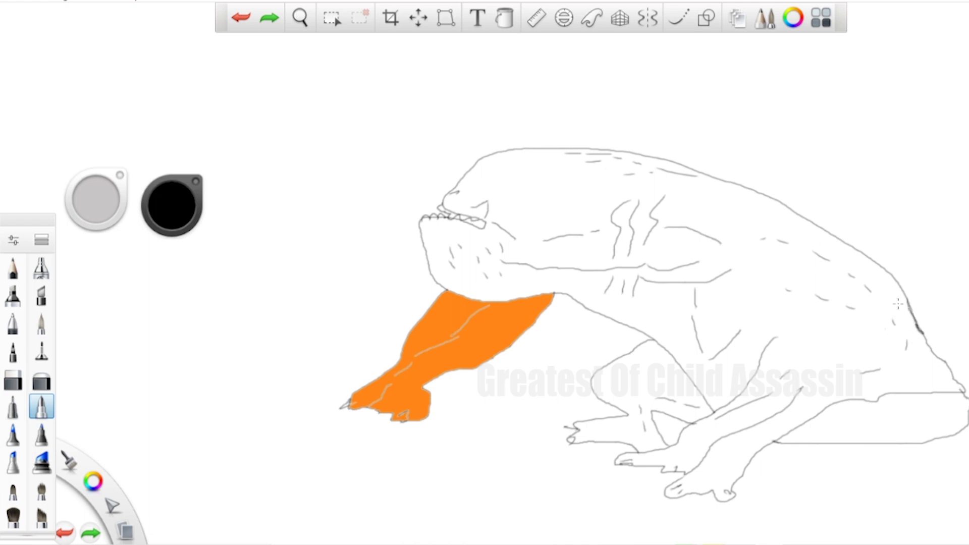
{"action": "left_click", "coordinate": [855, 404]}
{"action": "left_click", "coordinate": [504, 18]}
{"action": "left_click", "coordinate": [557, 174]}
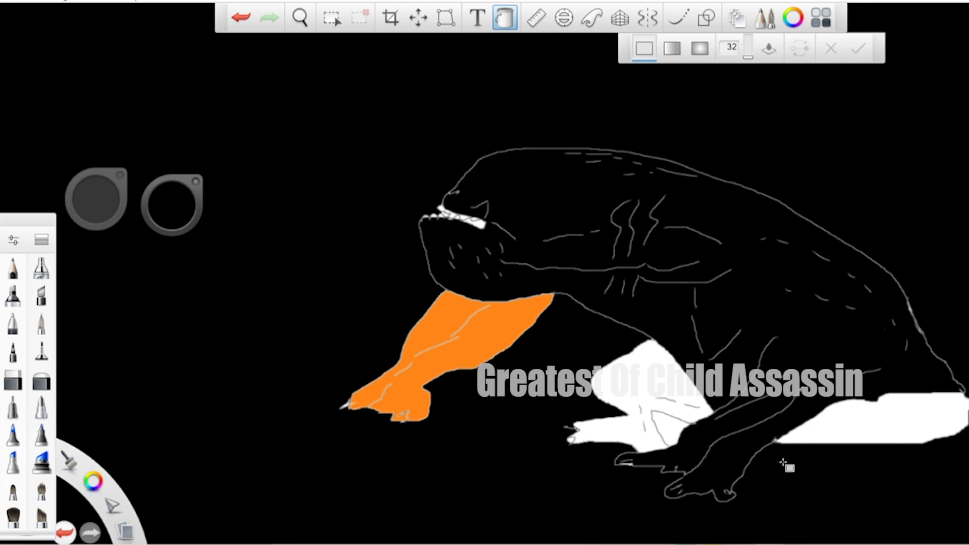
{"action": "key", "text": "ctrl+z"}
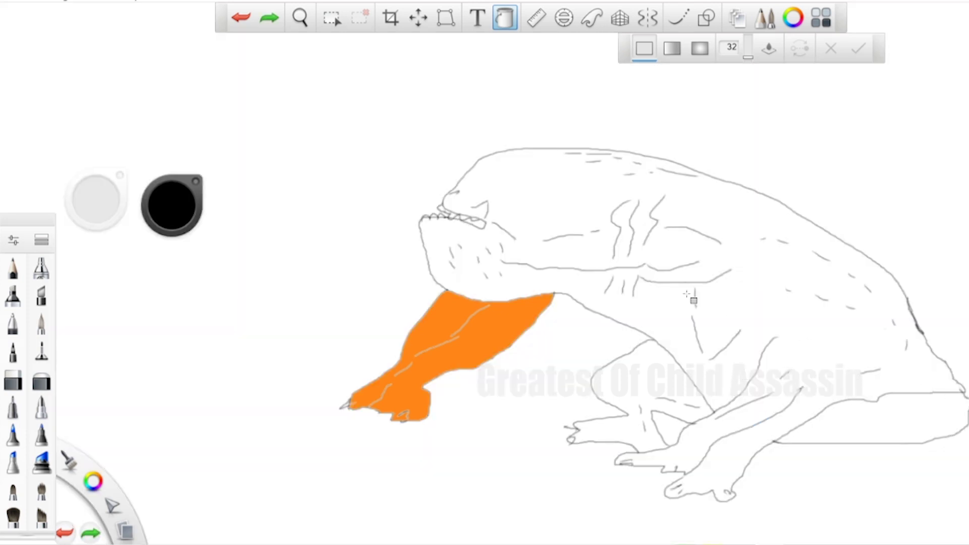
{"action": "left_click", "coordinate": [732, 304]}
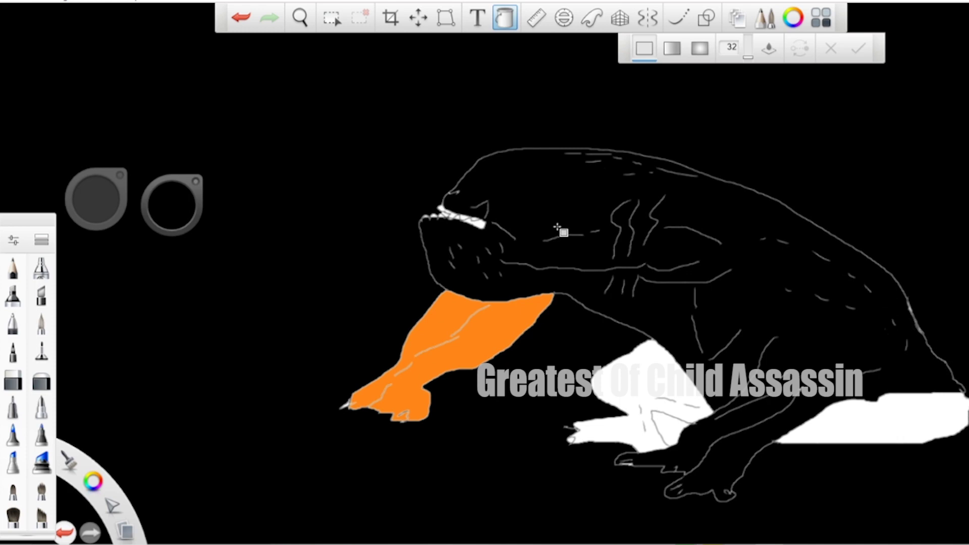
{"action": "key", "text": "ctrl+z"}
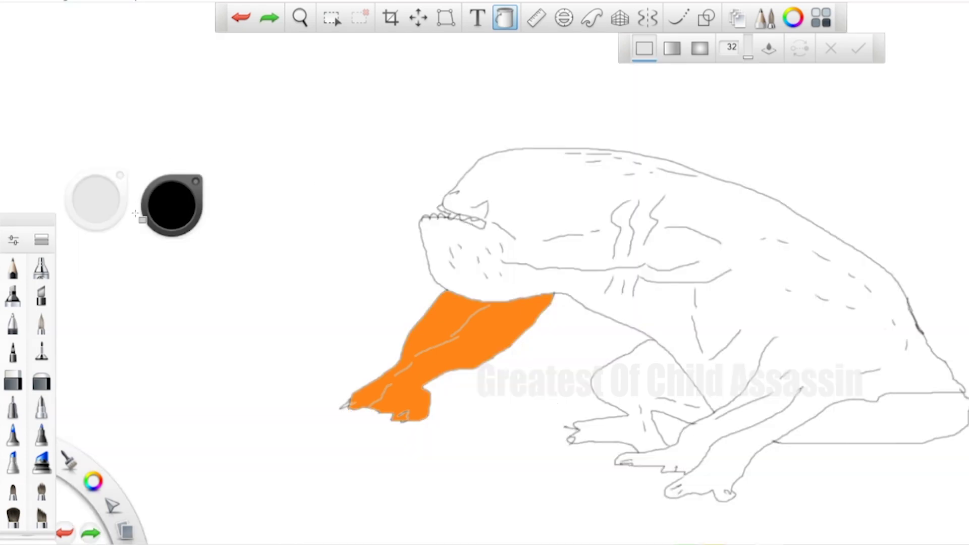
{"action": "left_click", "coordinate": [35, 411]}
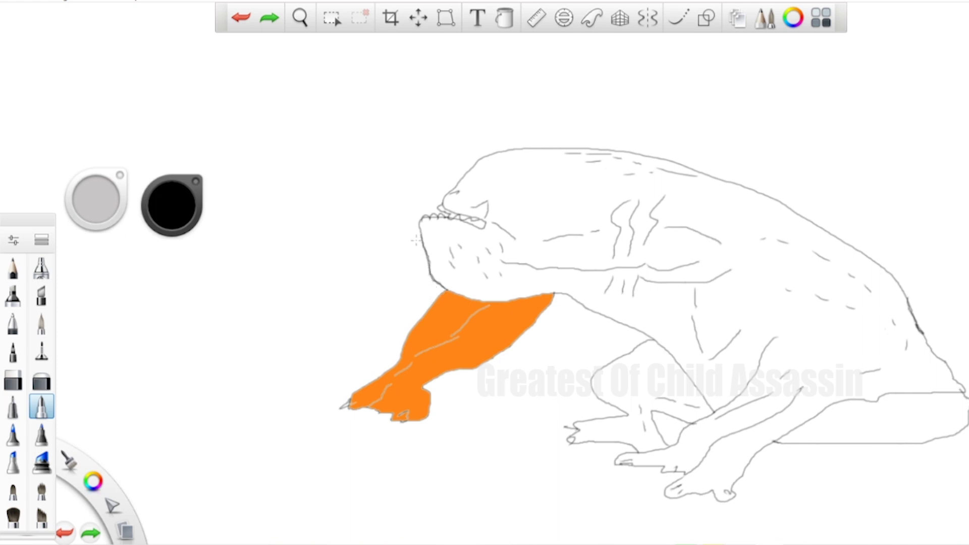
{"action": "left_click", "coordinate": [417, 225]}
Zoom in to about 218% on the creature's head
{"action": "left_click", "coordinate": [300, 17]}
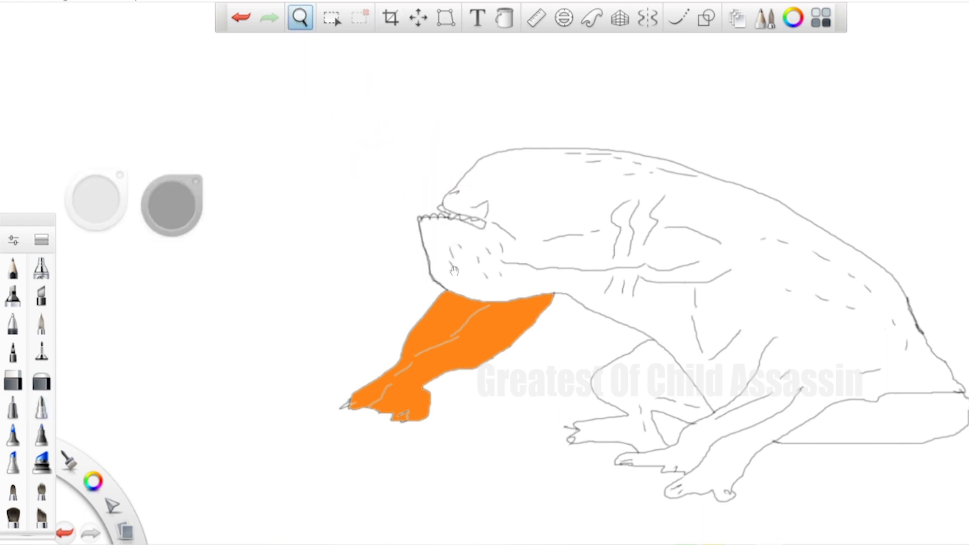
{"action": "left_click_drag", "start_coordinate": [448, 249], "coordinate": [698, 119]}
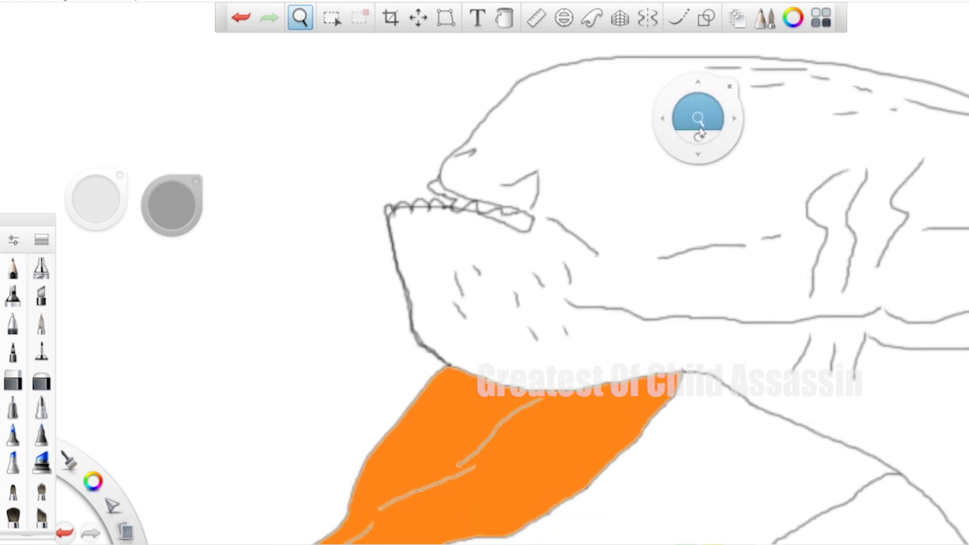
{"action": "mouse_move", "coordinate": [701, 154]}
{"action": "left_mouse_down"}
{"action": "mouse_move", "coordinate": [625, 189]}
{"action": "mouse_move", "coordinate": [707, 162]}
{"action": "left_mouse_up"}
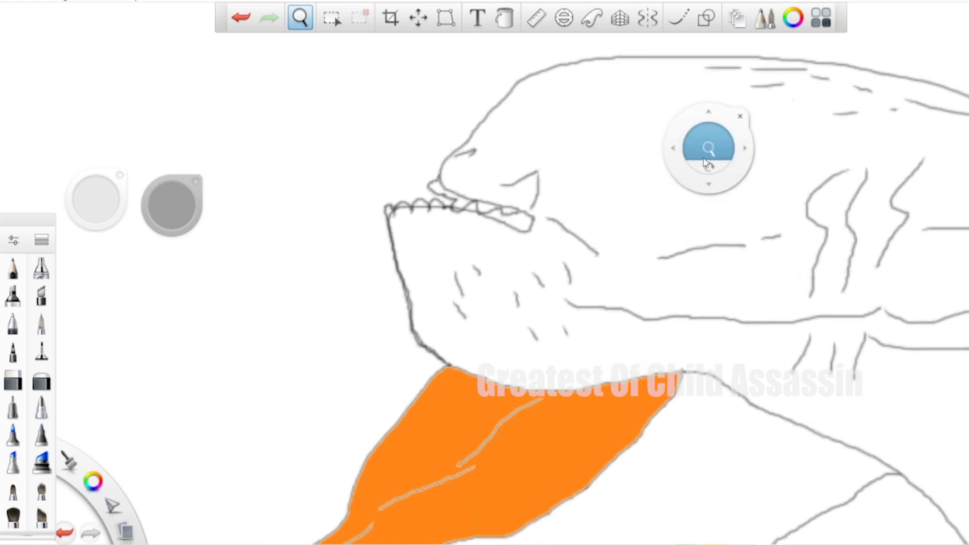
{"action": "left_click_drag", "start_coordinate": [738, 122], "coordinate": [750, 106]}
{"action": "left_click_drag", "start_coordinate": [731, 134], "coordinate": [757, 108]}
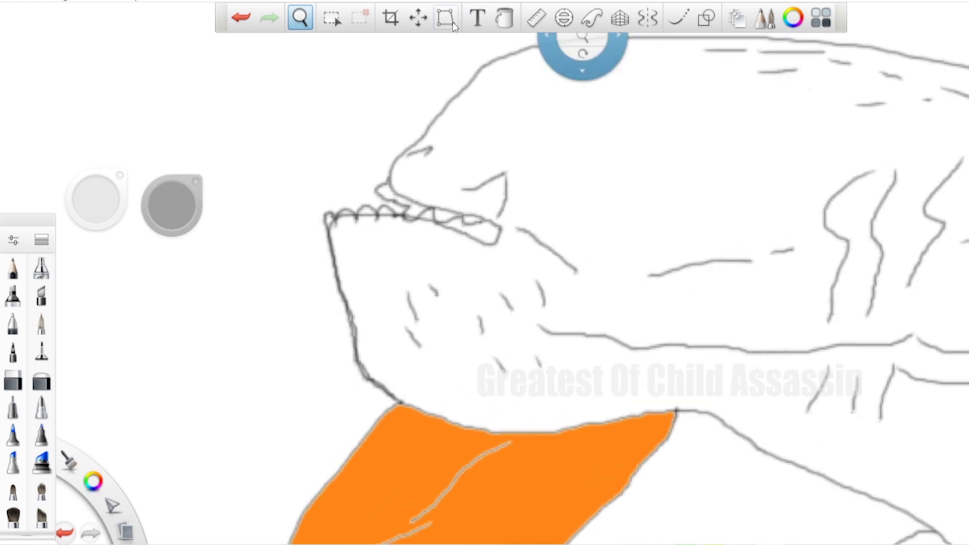
{"action": "left_click_drag", "start_coordinate": [583, 71], "coordinate": [682, 179]}
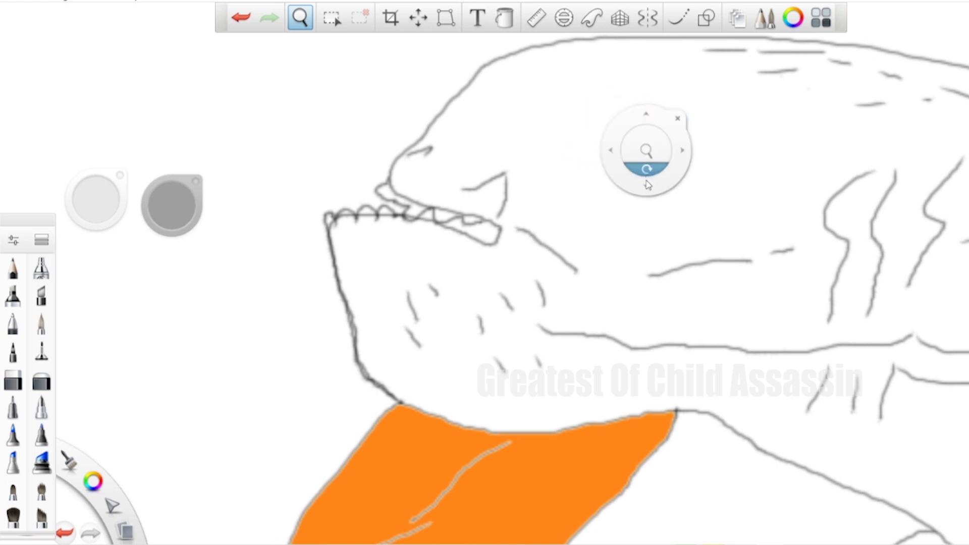
Pan the zoomed view across the head and upper back
{"action": "left_click_drag", "start_coordinate": [653, 184], "coordinate": [168, 0]}
{"action": "mouse_move", "coordinate": [785, 417]}
{"action": "left_mouse_down"}
{"action": "mouse_move", "coordinate": [676, 263]}
{"action": "mouse_move", "coordinate": [584, 235]}
{"action": "left_mouse_up"}
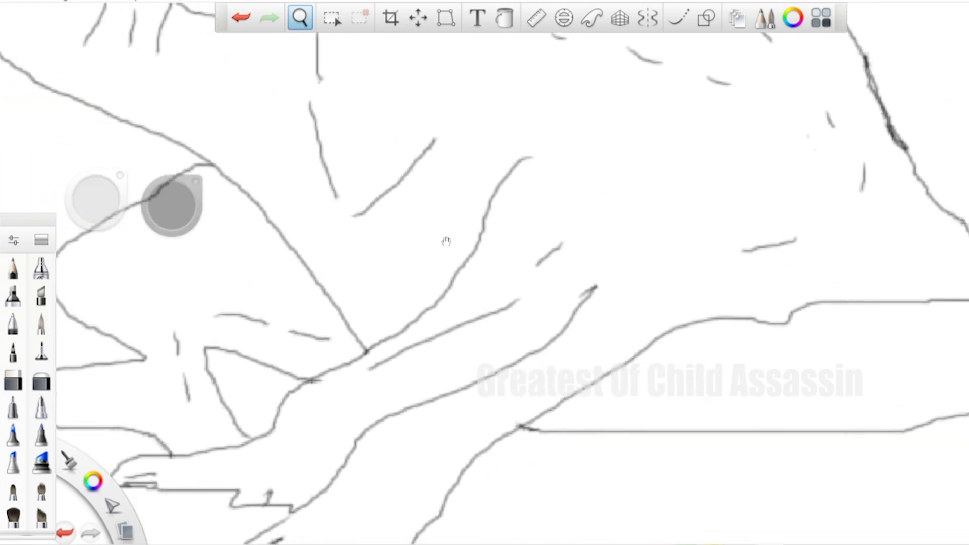
{"action": "left_click_drag", "start_coordinate": [446, 242], "coordinate": [967, 544]}
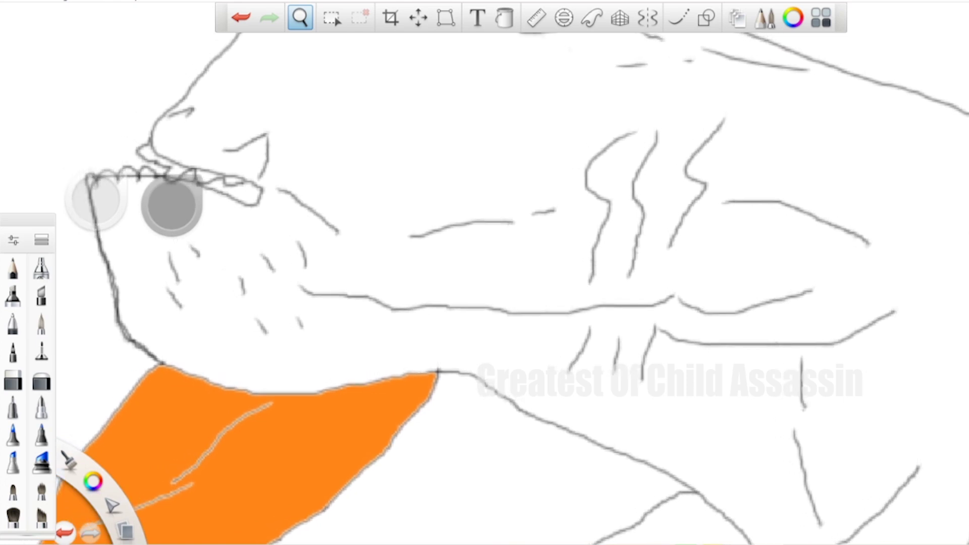
{"action": "scroll", "coordinate": [512, 273], "scroll_direction": "down", "scroll_amount": 2}
{"action": "scroll", "coordinate": [484, 282], "scroll_direction": "up", "scroll_amount": 2}
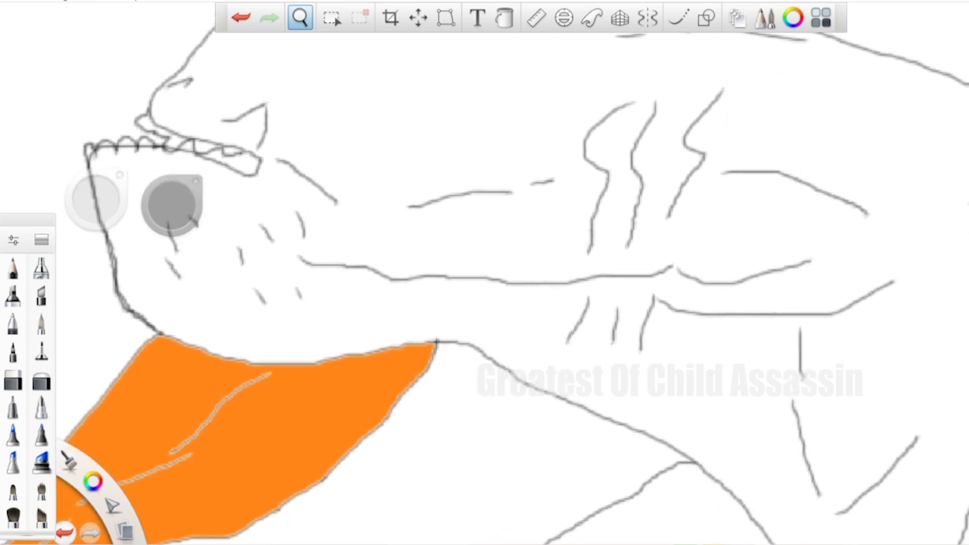
{"action": "scroll", "coordinate": [484, 283], "scroll_direction": "right", "scroll_amount": 5}
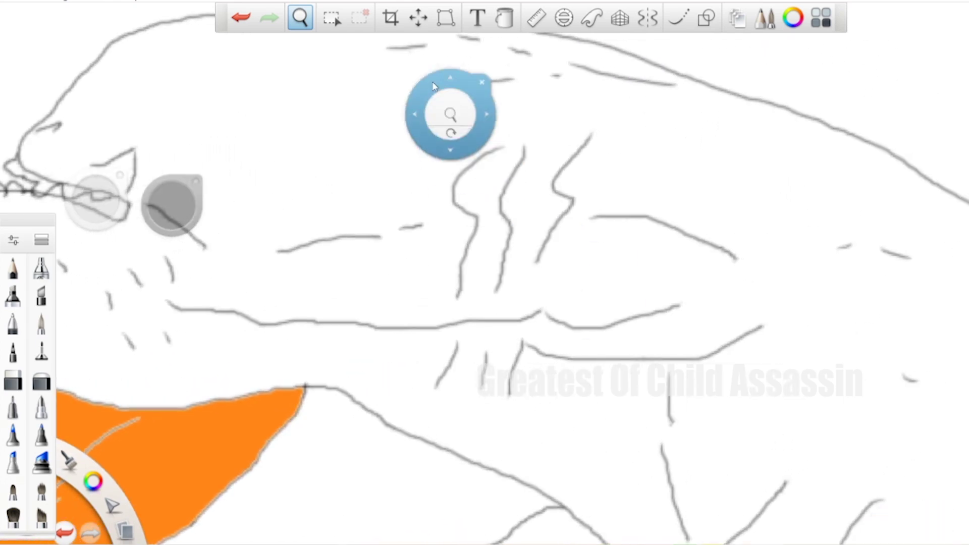
Flood-fill the background and body black
{"action": "left_click", "coordinate": [509, 18]}
{"action": "left_click", "coordinate": [673, 179]}
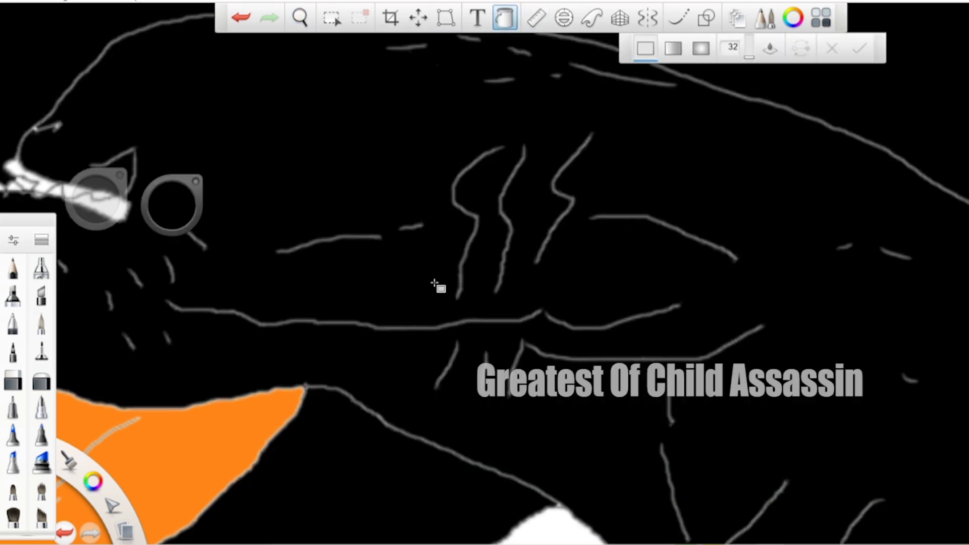
{"action": "left_click", "coordinate": [91, 195]}
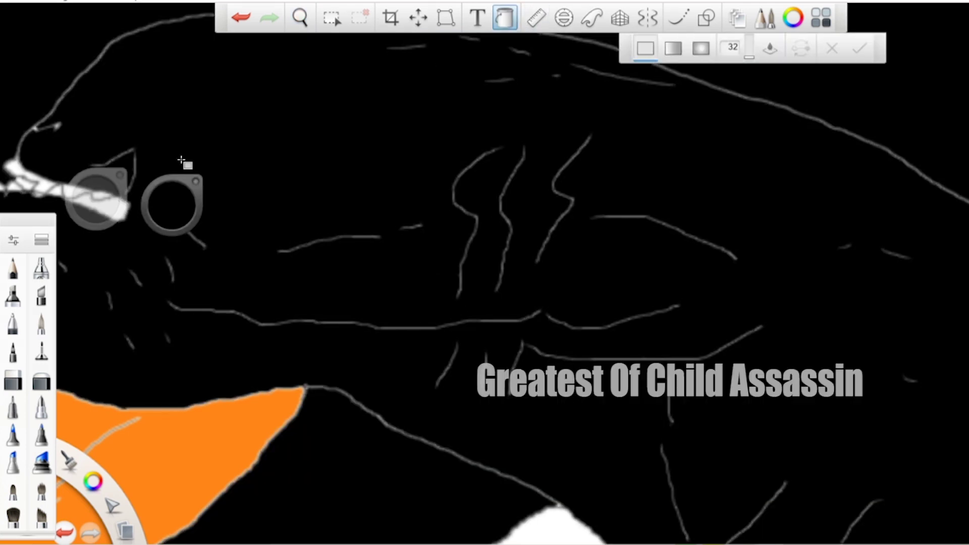
Pan across the creature's back, legs and lower body, then undo the black fill
{"action": "left_click", "coordinate": [300, 17]}
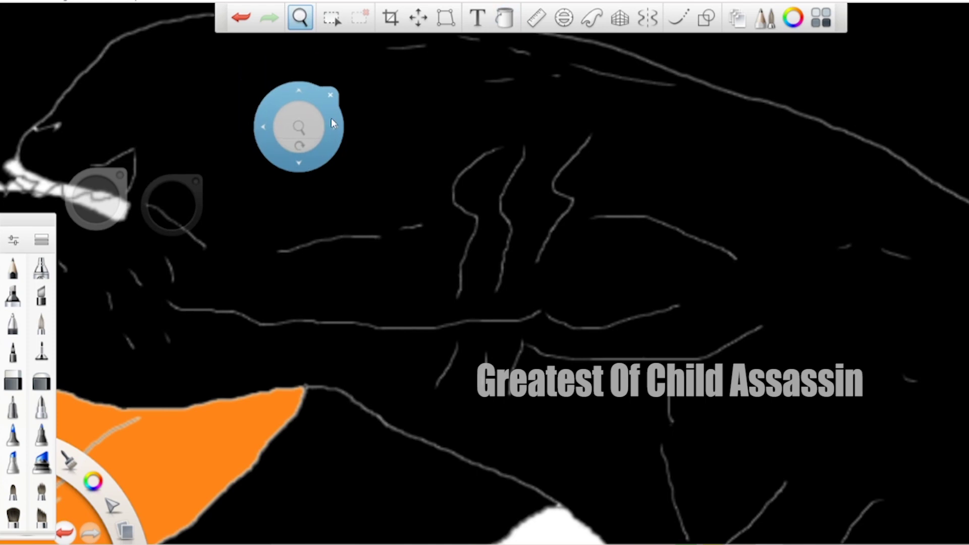
{"action": "mouse_move", "coordinate": [332, 115]}
{"action": "left_mouse_down"}
{"action": "mouse_move", "coordinate": [364, 168]}
{"action": "mouse_move", "coordinate": [557, 231]}
{"action": "mouse_move", "coordinate": [451, 248]}
{"action": "mouse_move", "coordinate": [366, 237]}
{"action": "mouse_move", "coordinate": [210, 162]}
{"action": "mouse_move", "coordinate": [39, 0]}
{"action": "left_mouse_up"}
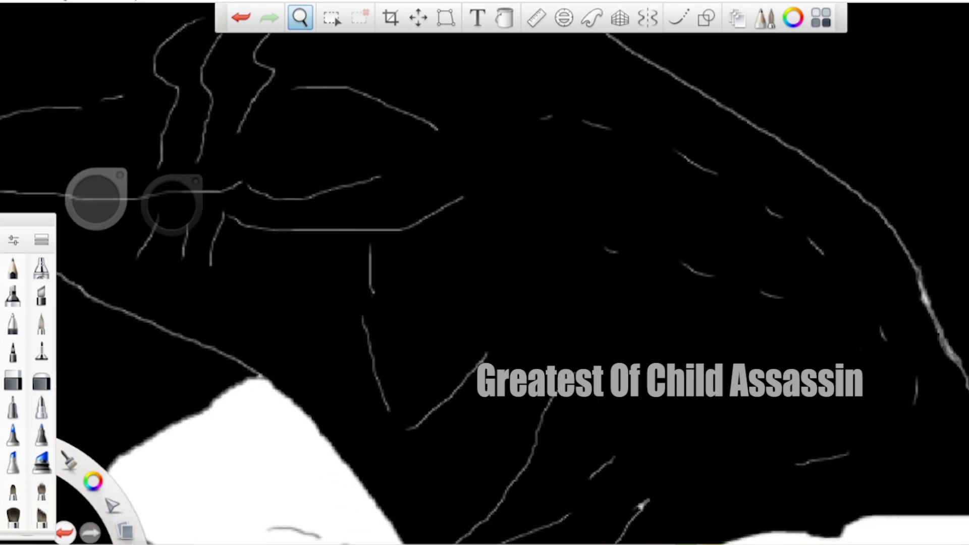
{"action": "mouse_move", "coordinate": [904, 402]}
{"action": "left_mouse_down"}
{"action": "mouse_move", "coordinate": [816, 340]}
{"action": "mouse_move", "coordinate": [785, 268]}
{"action": "left_mouse_up"}
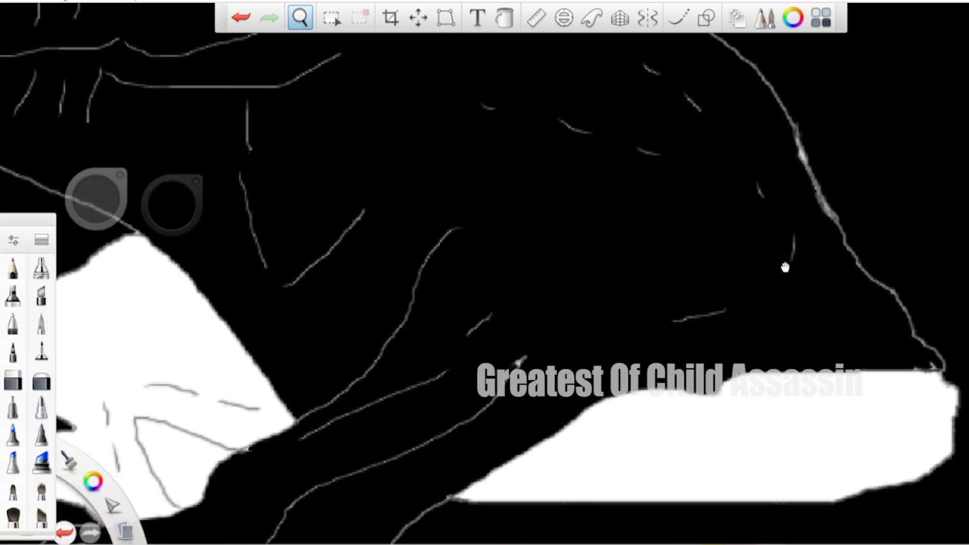
{"action": "mouse_move", "coordinate": [681, 356]}
{"action": "left_mouse_down"}
{"action": "mouse_move", "coordinate": [792, 274]}
{"action": "mouse_move", "coordinate": [877, 235]}
{"action": "left_mouse_up"}
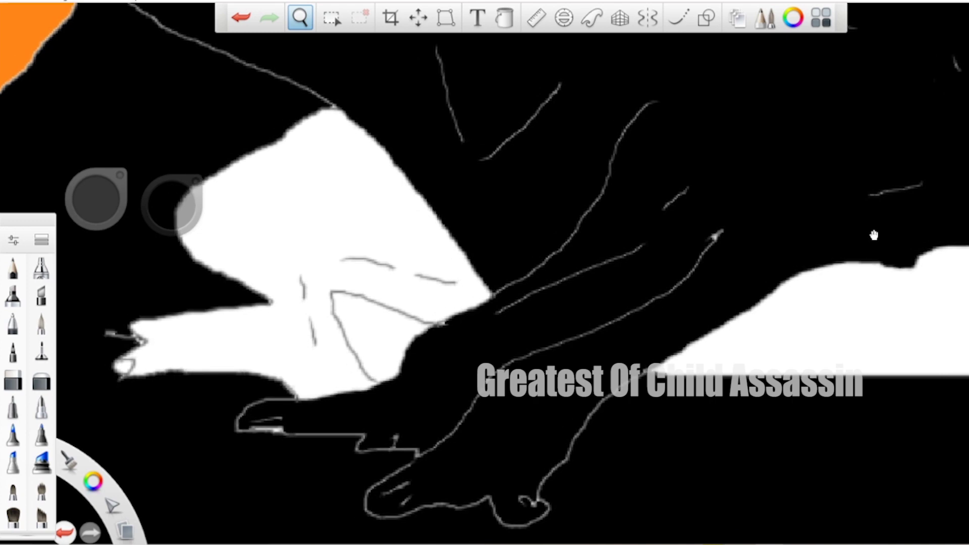
{"action": "left_click_drag", "start_coordinate": [499, 453], "coordinate": [548, 412]}
{"action": "mouse_move", "coordinate": [560, 408]}
{"action": "left_mouse_down"}
{"action": "mouse_move", "coordinate": [612, 418]}
{"action": "mouse_move", "coordinate": [660, 446]}
{"action": "left_mouse_up"}
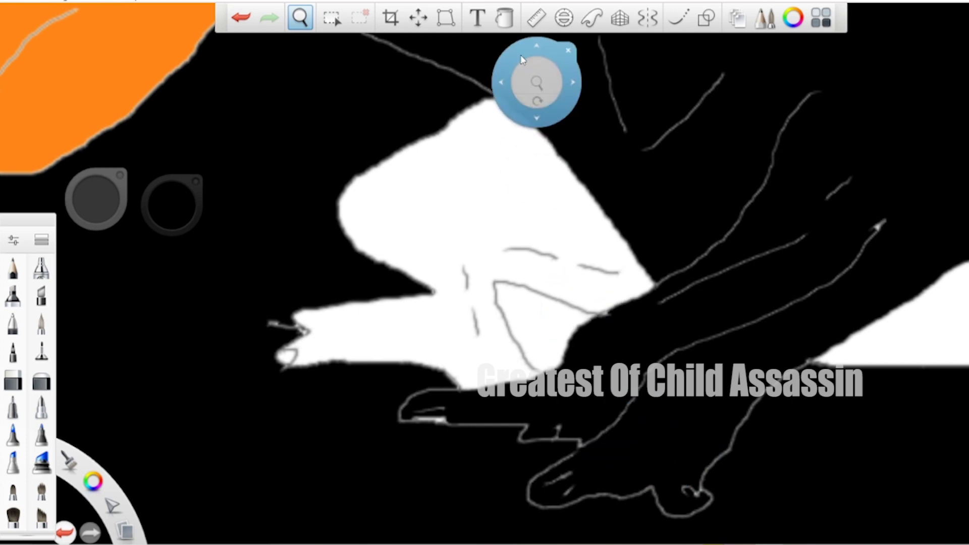
{"action": "key", "text": "ctrl+z"}
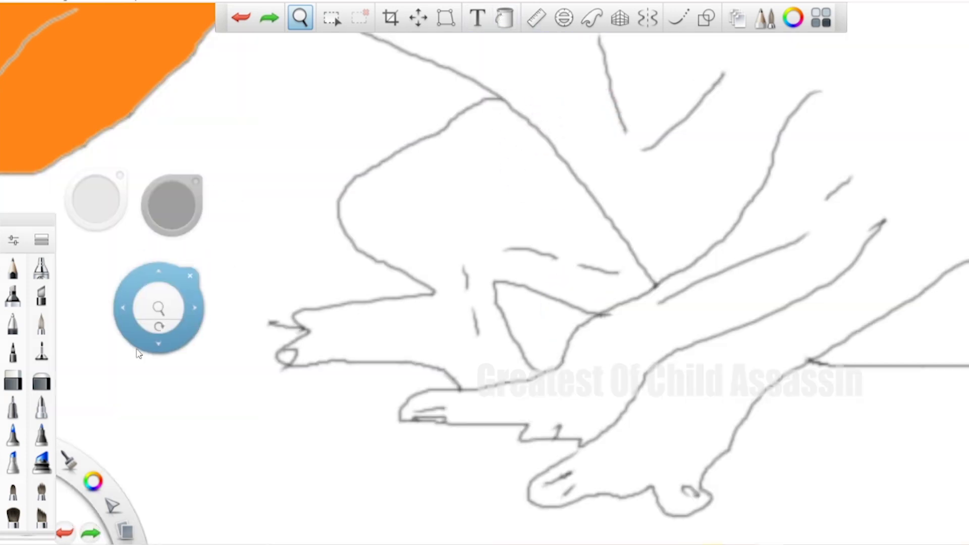
Make a short dark brush mark and undo an accidental black canvas fill
{"action": "left_click_drag", "start_coordinate": [138, 353], "coordinate": [66, 435]}
{"action": "left_click", "coordinate": [44, 401]}
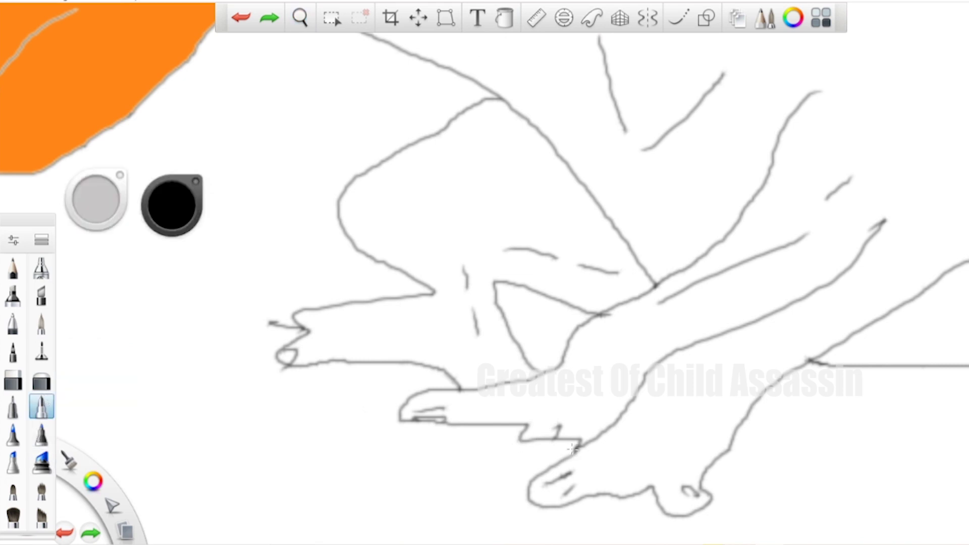
{"action": "left_click_drag", "start_coordinate": [572, 449], "coordinate": [577, 443]}
{"action": "left_click", "coordinate": [504, 18]}
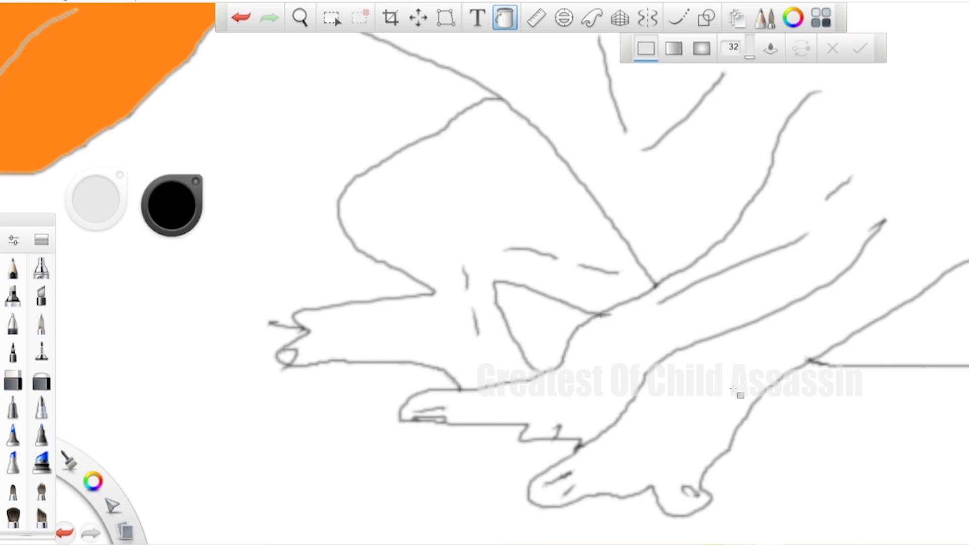
{"action": "left_click", "coordinate": [733, 392]}
{"action": "key", "text": "ctrl+z"}
Zoom out and pan until the whole creature outline is in view
{"action": "left_click", "coordinate": [304, 19]}
{"action": "left_click_drag", "start_coordinate": [420, 142], "coordinate": [449, 226]}
{"action": "left_click_drag", "start_coordinate": [459, 153], "coordinate": [480, 386]}
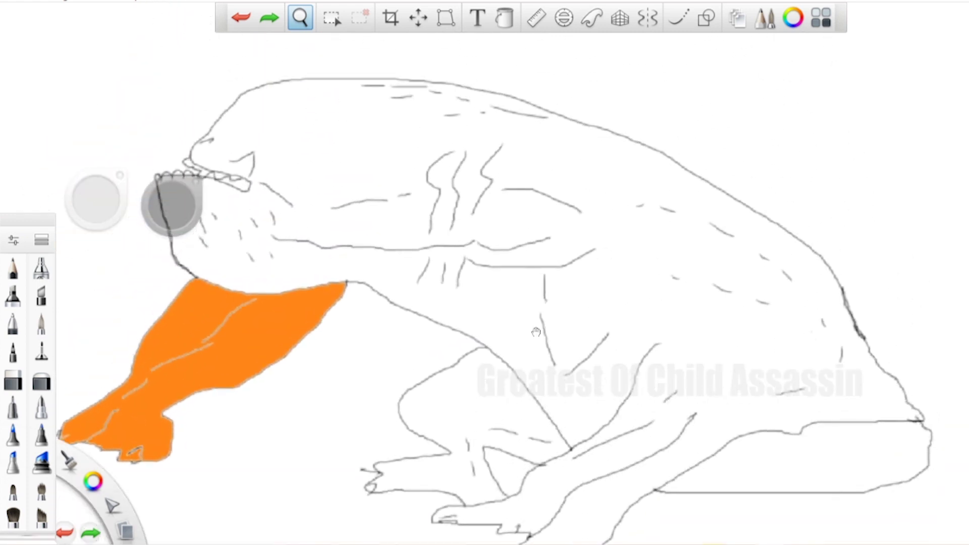
{"action": "left_click_drag", "start_coordinate": [535, 332], "coordinate": [703, 403]}
{"action": "left_click", "coordinate": [405, 114]}
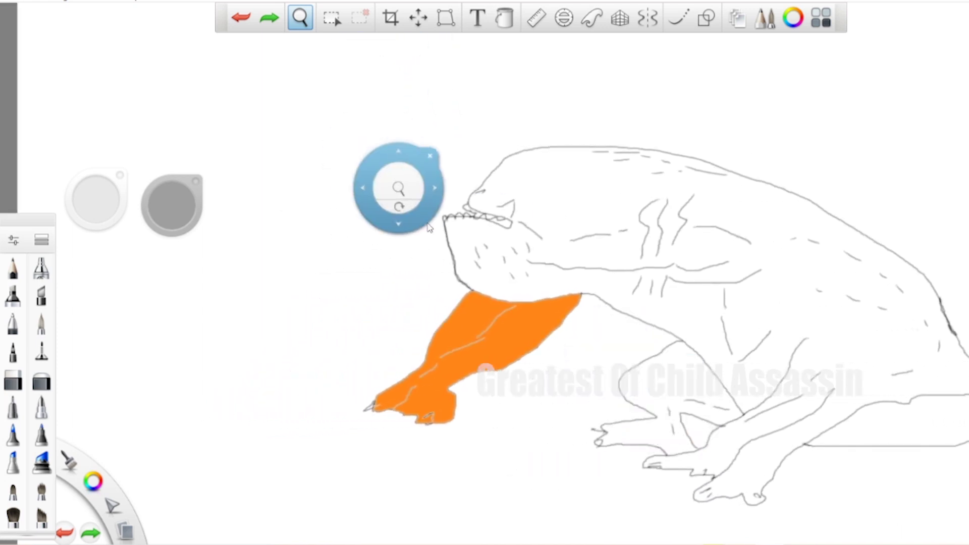
{"action": "left_click_drag", "start_coordinate": [427, 219], "coordinate": [411, 221]}
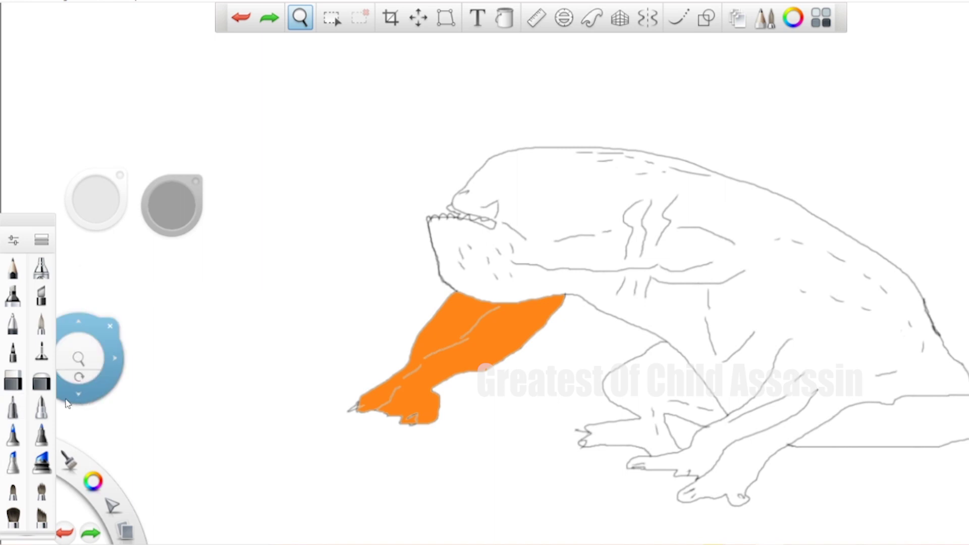
{"action": "left_click", "coordinate": [47, 406]}
{"action": "left_click", "coordinate": [505, 18]}
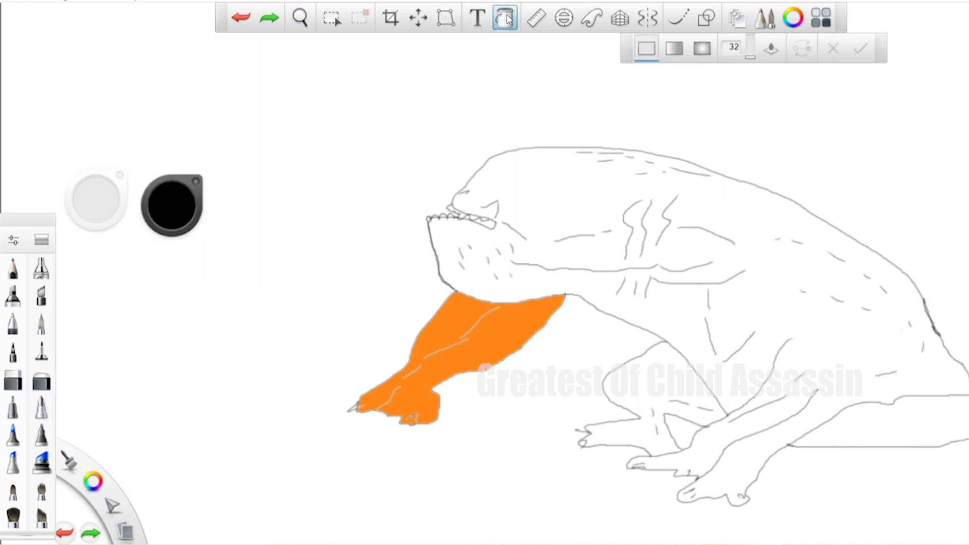
Sample the front leg's orange and fill head, body, legs and remaining white patches in lighter orange
{"action": "left_click", "coordinate": [175, 213]}
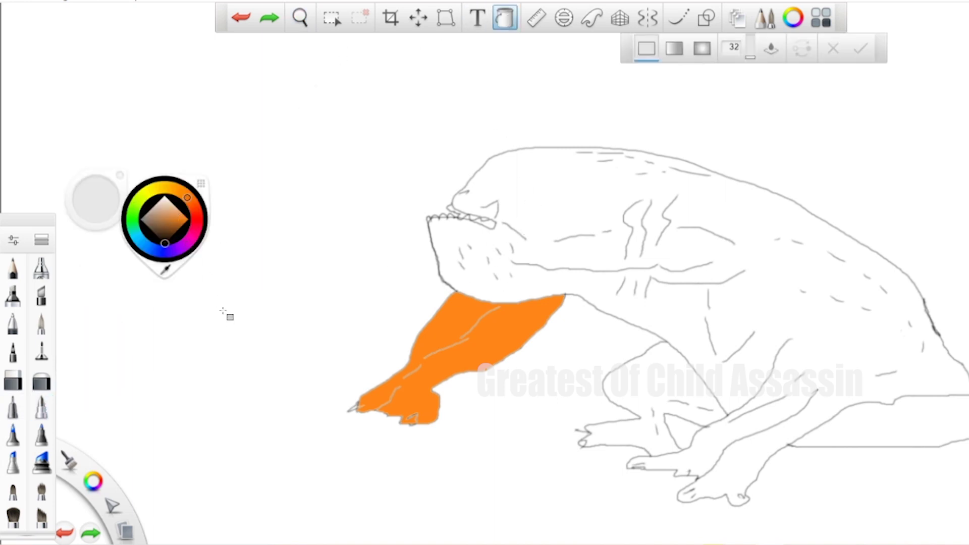
{"action": "left_click", "coordinate": [165, 272]}
{"action": "left_click", "coordinate": [472, 311]}
{"action": "left_click", "coordinate": [575, 185]}
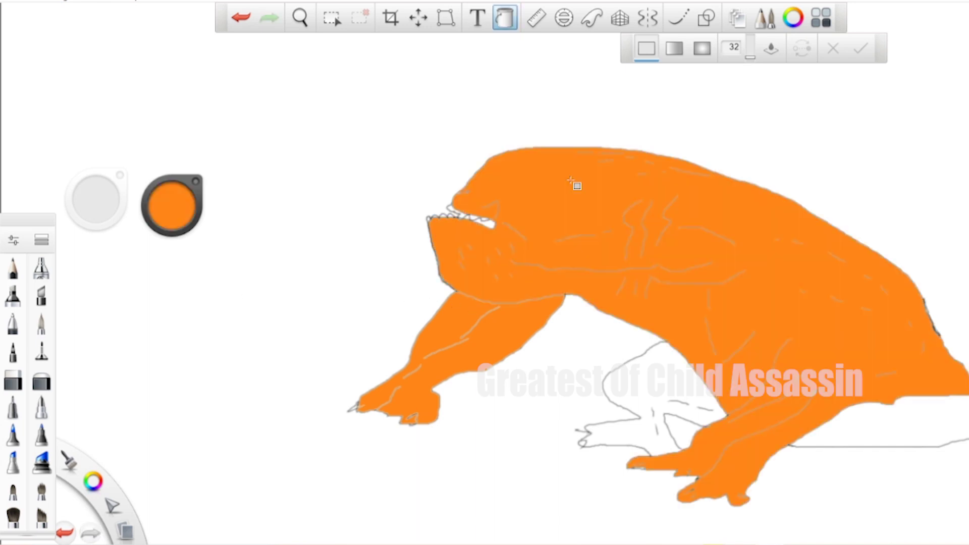
{"action": "left_click", "coordinate": [168, 216]}
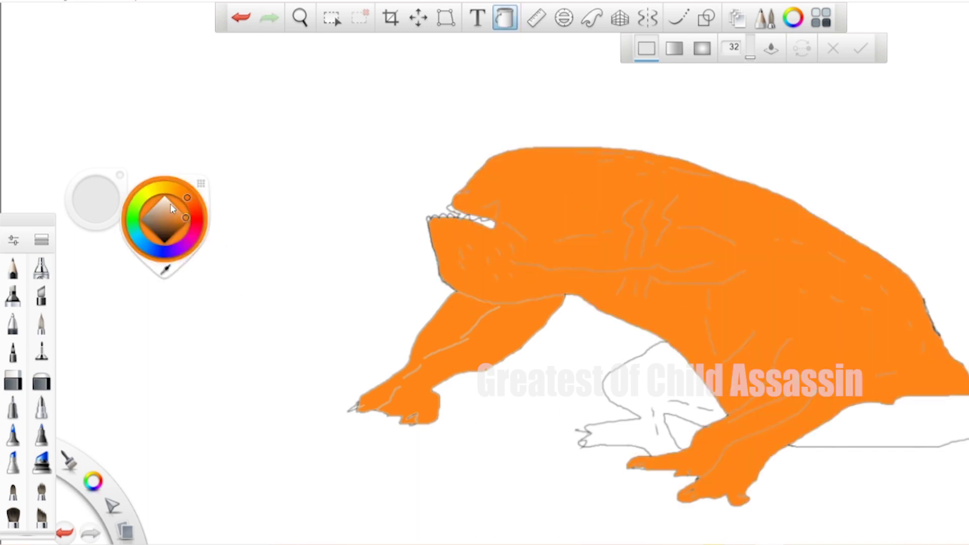
{"action": "left_click", "coordinate": [177, 216]}
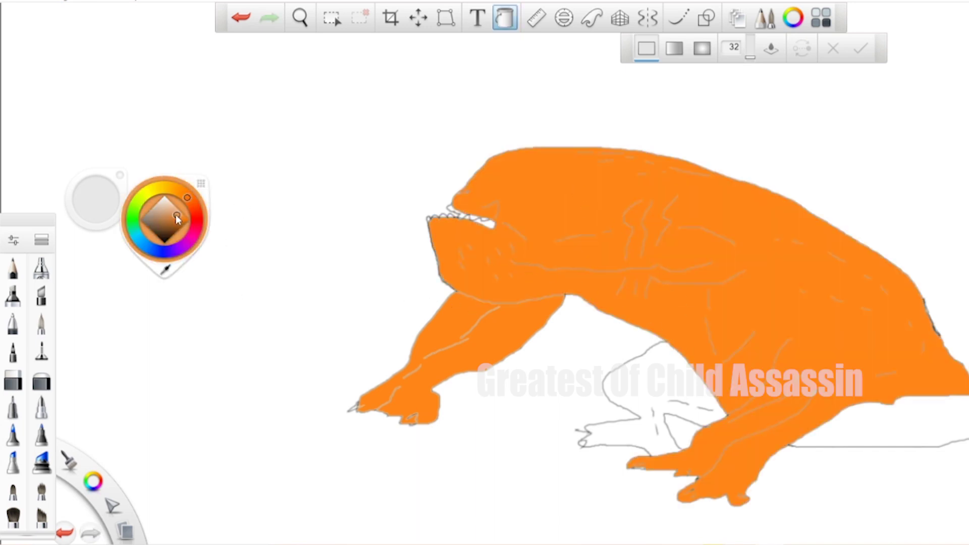
{"action": "left_click", "coordinate": [540, 197]}
{"action": "left_click", "coordinate": [440, 324]}
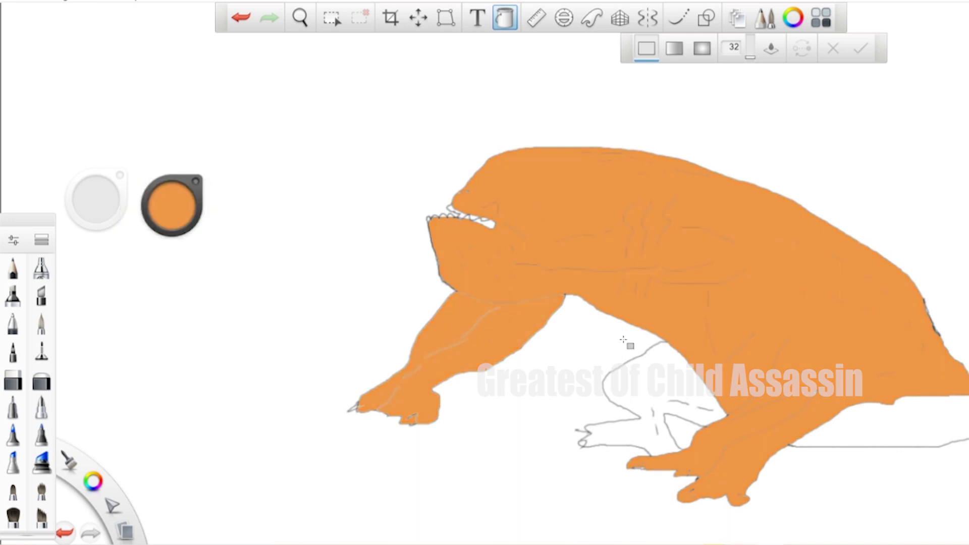
{"action": "left_click", "coordinate": [690, 398]}
{"action": "left_click", "coordinate": [867, 427]}
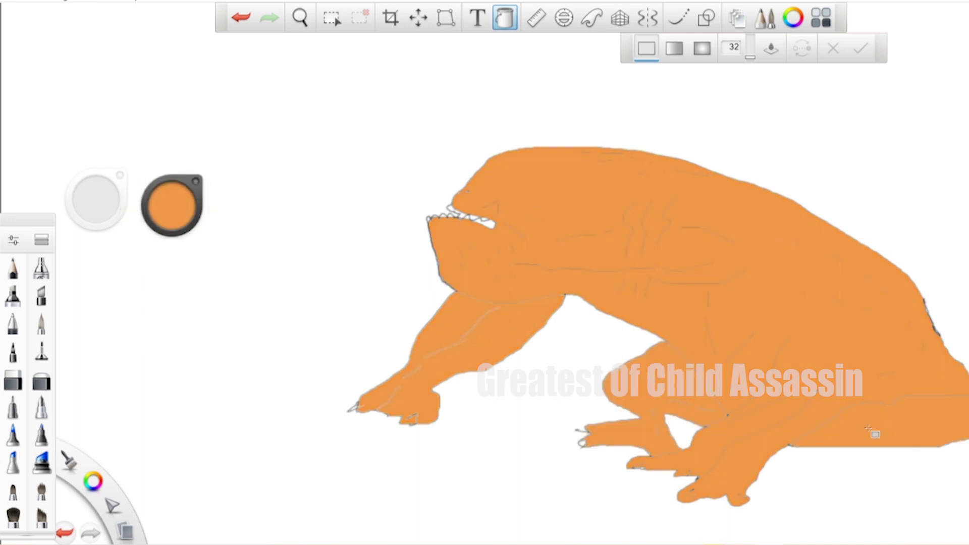
Fill the white background with a very pale green
{"action": "left_click", "coordinate": [169, 214]}
{"action": "left_click", "coordinate": [136, 210]}
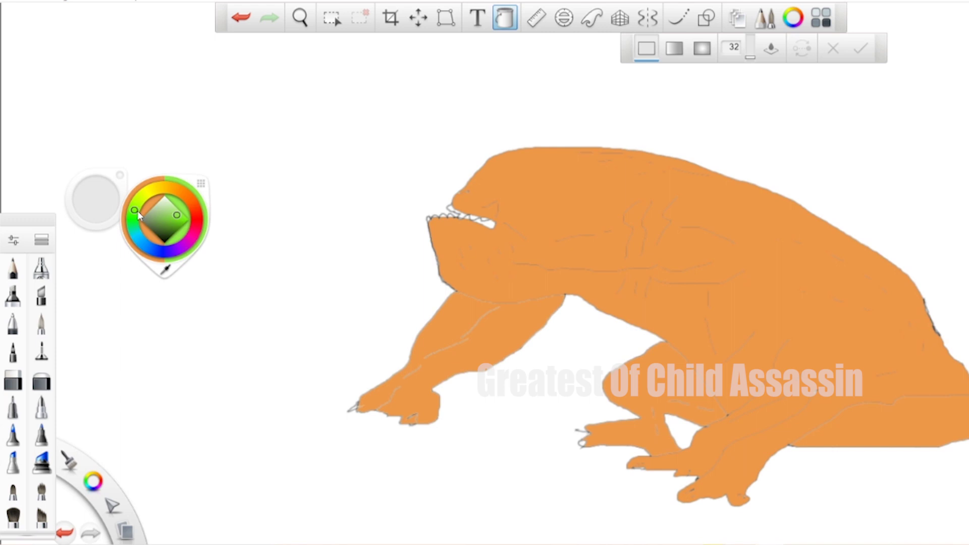
{"action": "left_click", "coordinate": [166, 199]}
{"action": "left_click", "coordinate": [300, 180]}
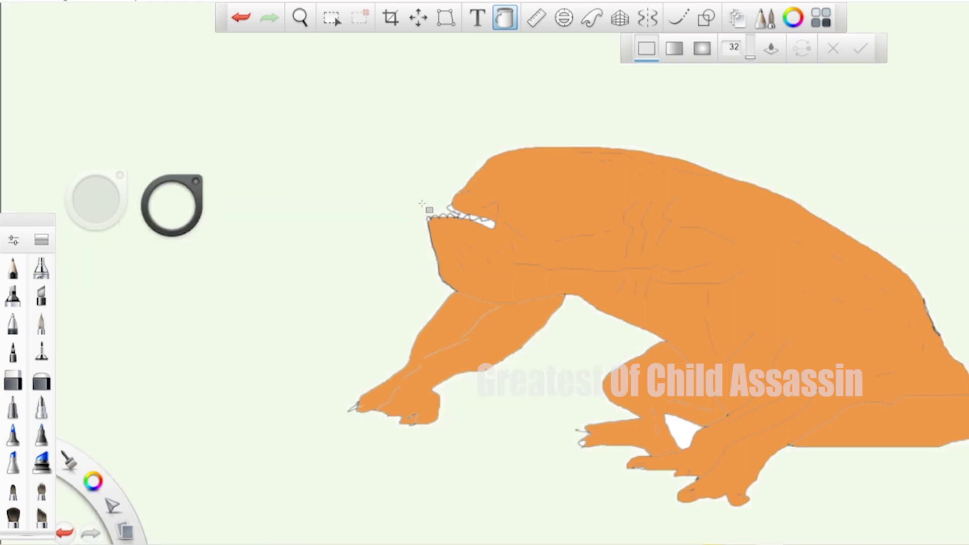
Fill the creature's body light pink, comparing it with the orange via undo and redo
{"action": "left_click", "coordinate": [156, 214]}
{"action": "left_click", "coordinate": [202, 220]}
{"action": "left_click", "coordinate": [166, 201]}
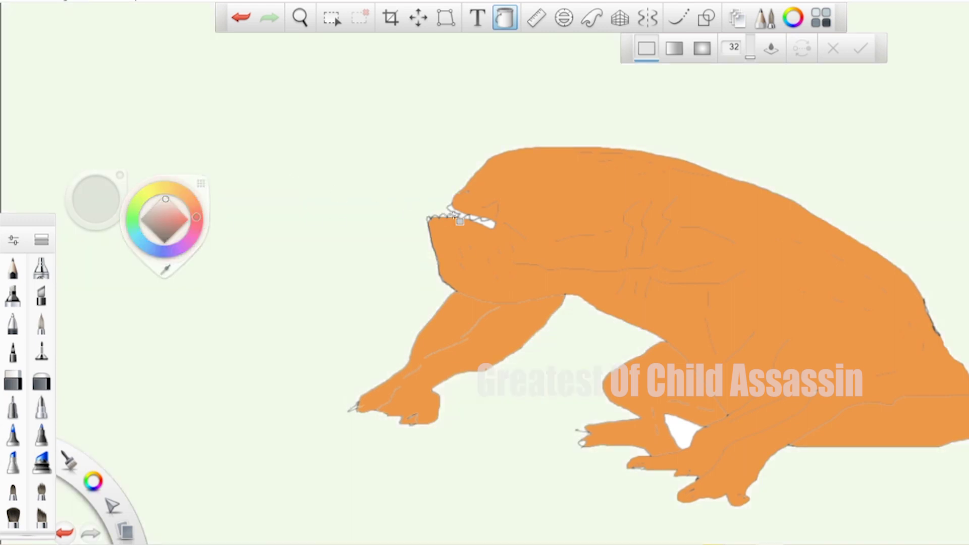
{"action": "left_click", "coordinate": [459, 217]}
{"action": "key", "text": "ctrl+z"}
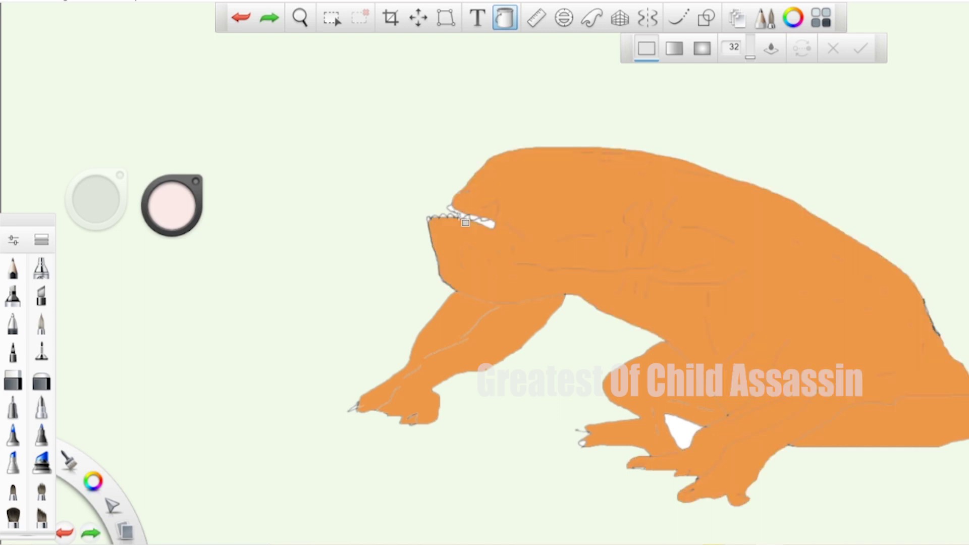
{"action": "key", "text": "ctrl+y"}
{"action": "key", "text": "ctrl+z"}
{"action": "key", "text": "ctrl+y"}
{"action": "key", "text": "ctrl+z"}
{"action": "key", "text": "ctrl+y"}
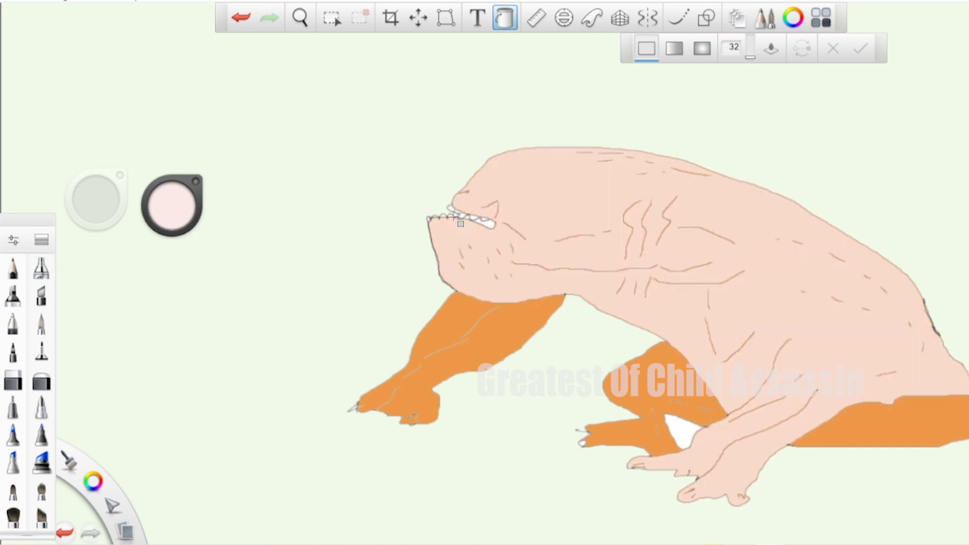
{"action": "key", "text": "ctrl+z"}
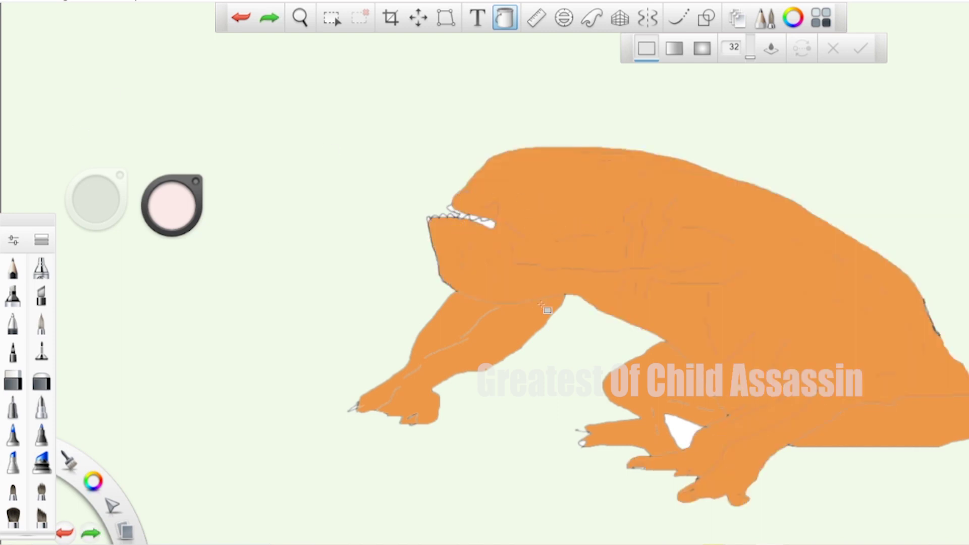
{"action": "key", "text": "ctrl+y"}
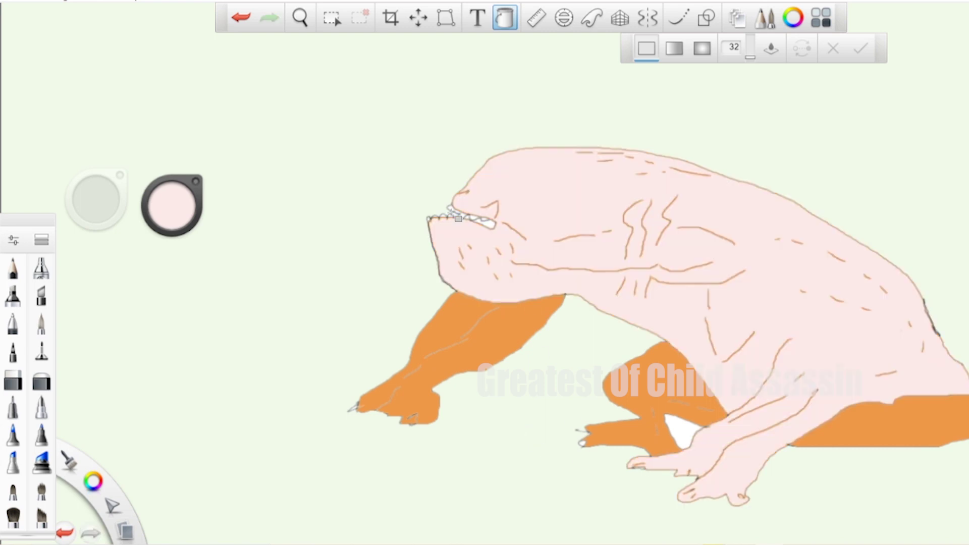
Fill the rear leg, front leg and remaining orange hind patch light pink, undoing a pink background
{"action": "left_click", "coordinate": [649, 416]}
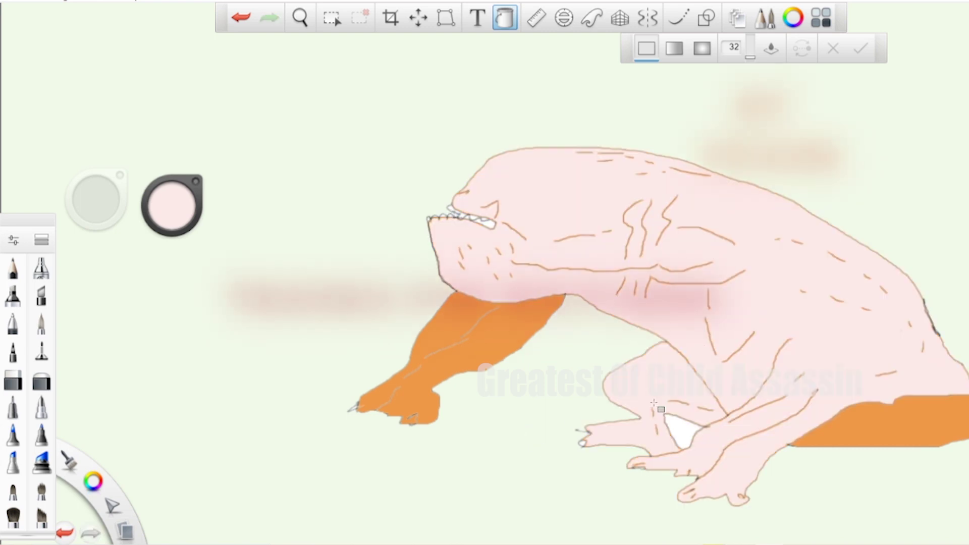
{"action": "left_click", "coordinate": [407, 340]}
{"action": "key", "text": "ctrl+z"}
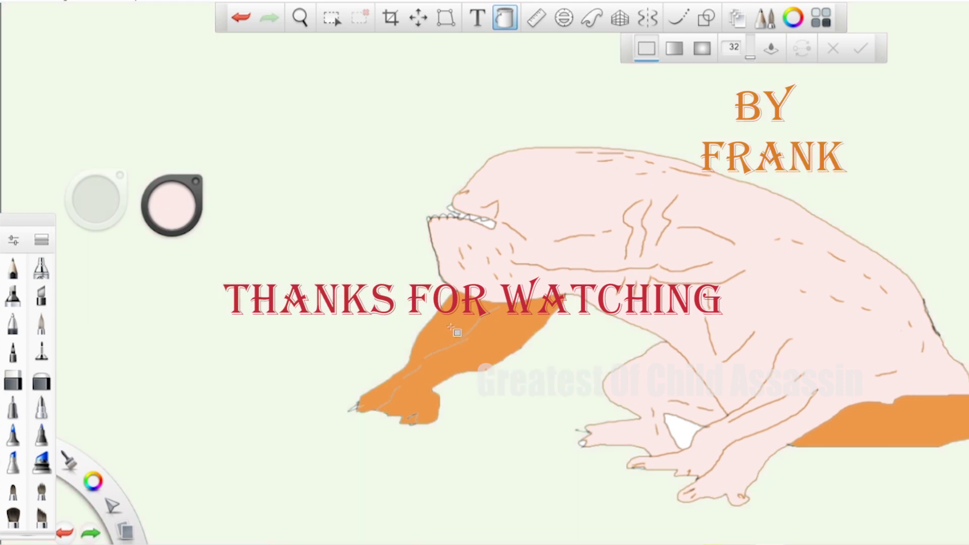
{"action": "left_click", "coordinate": [447, 334]}
{"action": "left_click", "coordinate": [907, 419]}
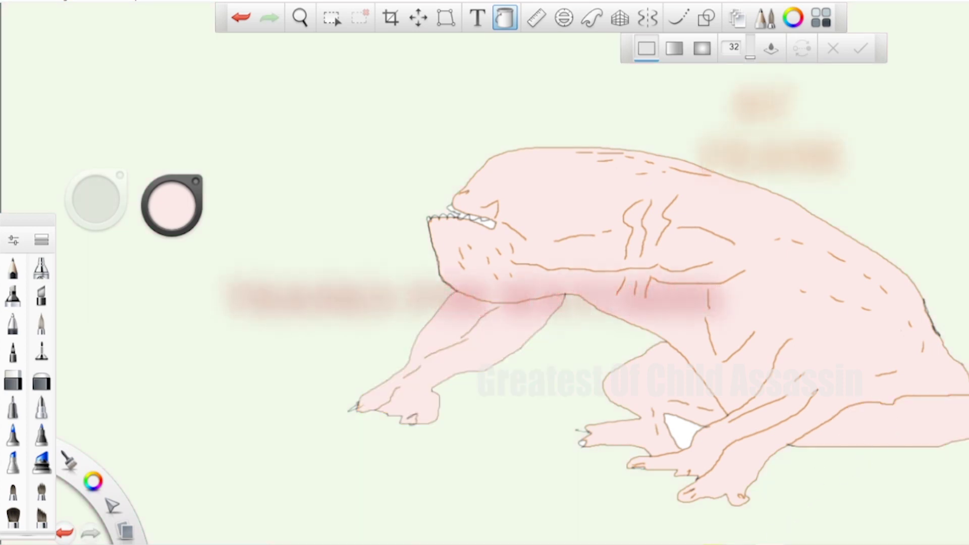